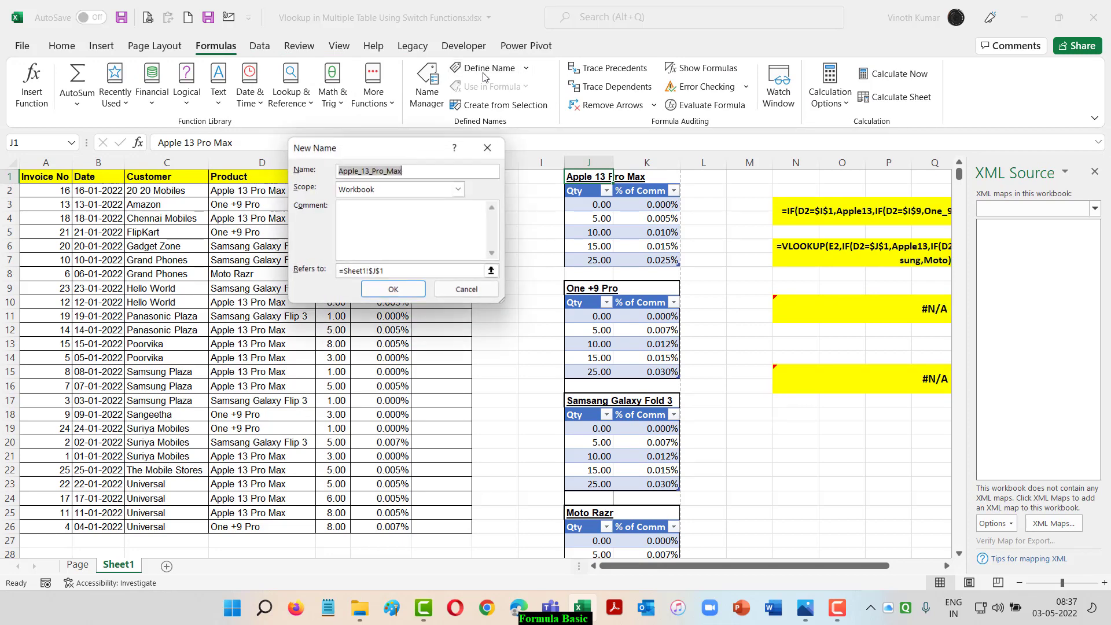
# Define the workbook-scoped names Apple_13_Pro_Max for cell J1 and One__9_Pro for cell J9
pyautogui.click(382, 288)
pyautogui.click(588, 283)
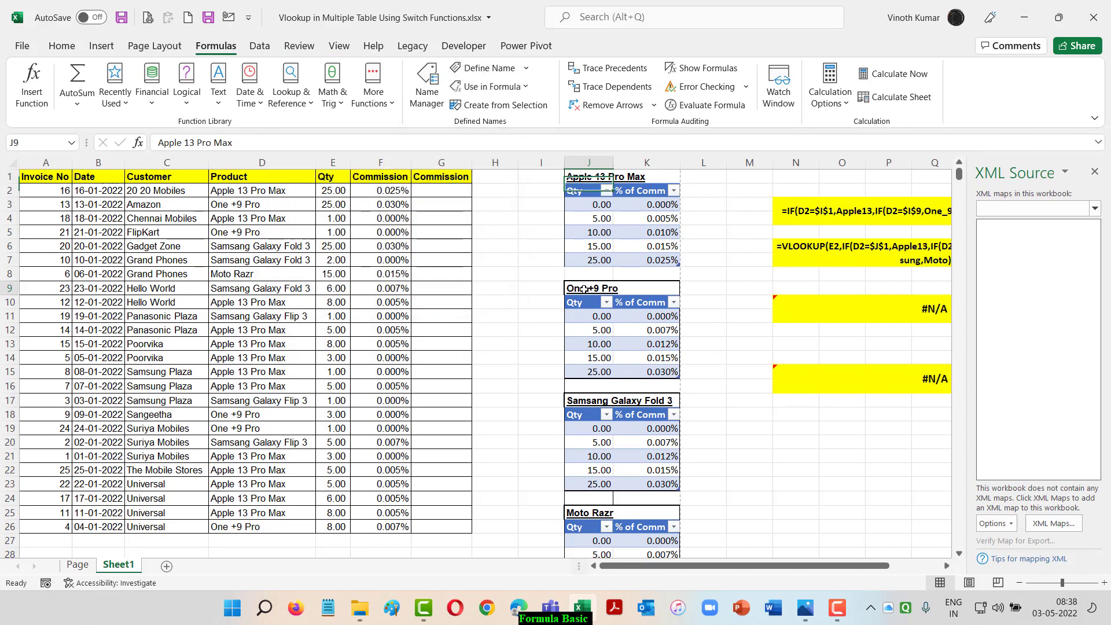
pyautogui.click(485, 67)
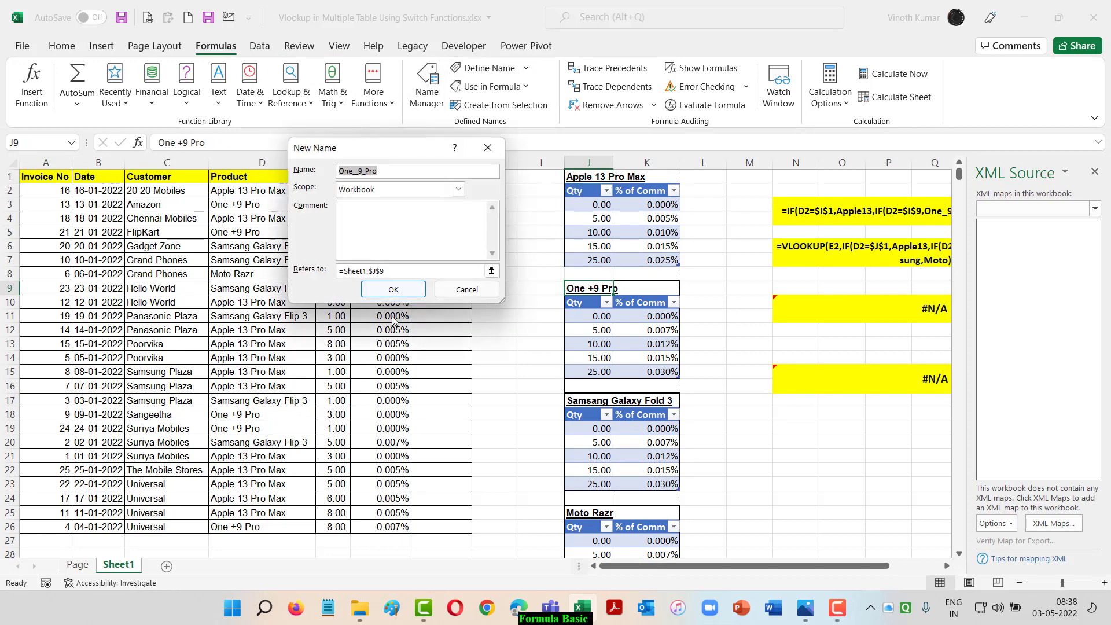
pyautogui.click(391, 284)
# Define the workbook-scoped names Samsang_Galaxy_Fold_3 for J17 and Moto_Razr for J25, and check the list of defined names
pyautogui.click(581, 402)
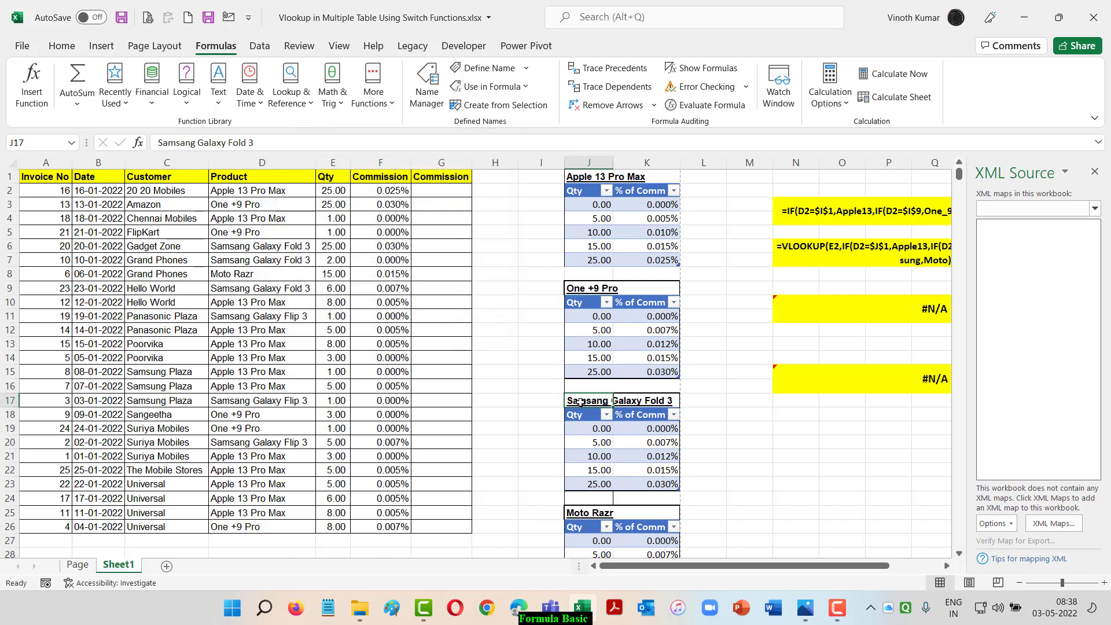
pyautogui.click(472, 72)
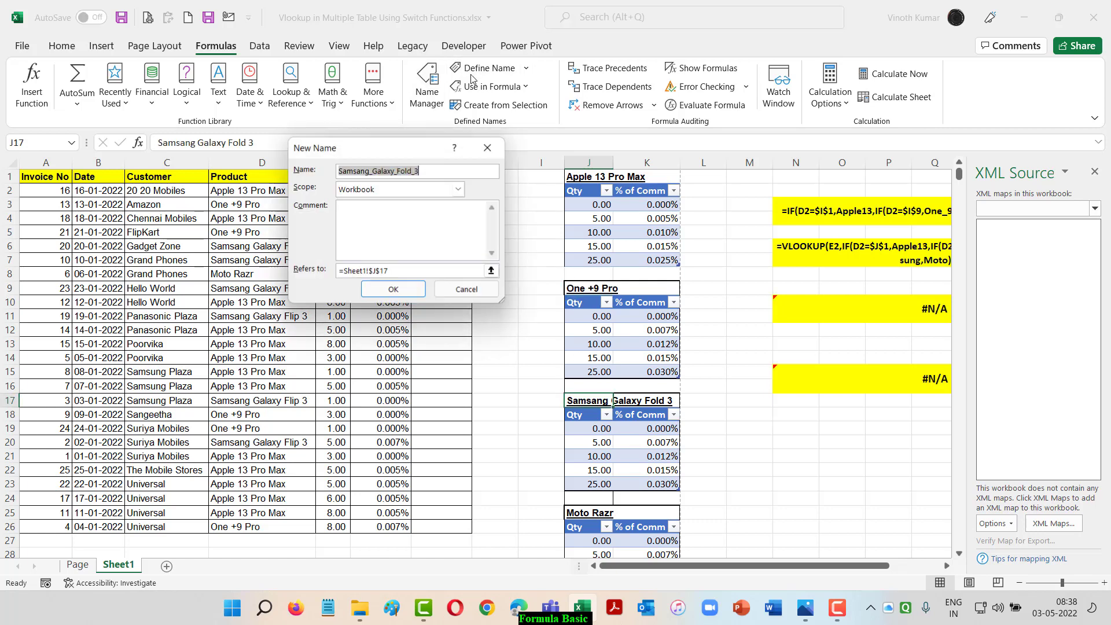
pyautogui.click(393, 289)
pyautogui.click(584, 513)
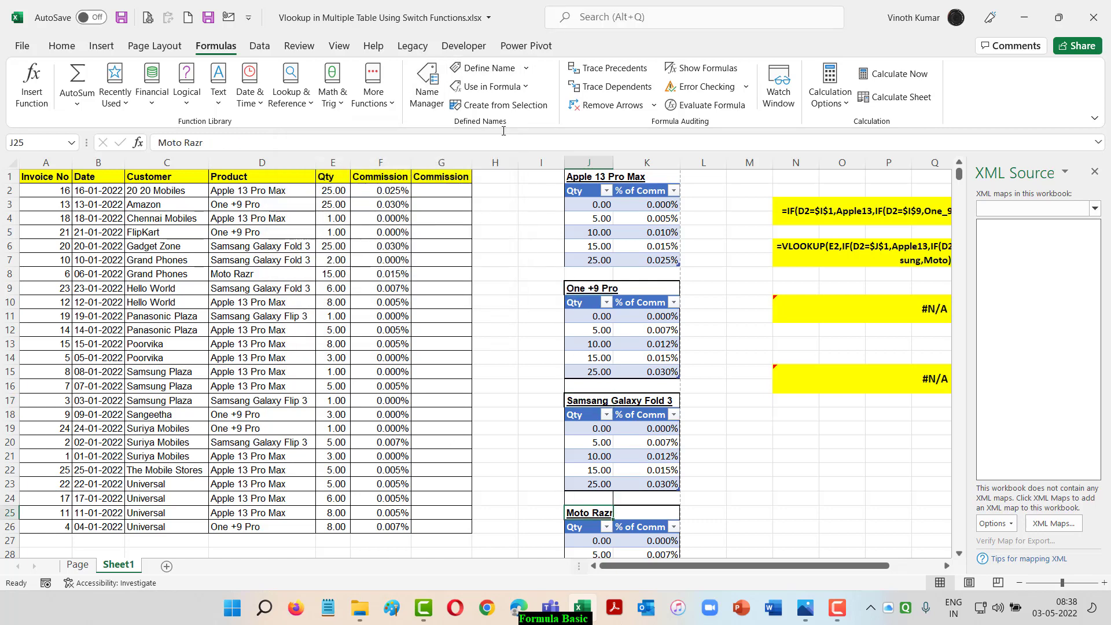
pyautogui.click(481, 68)
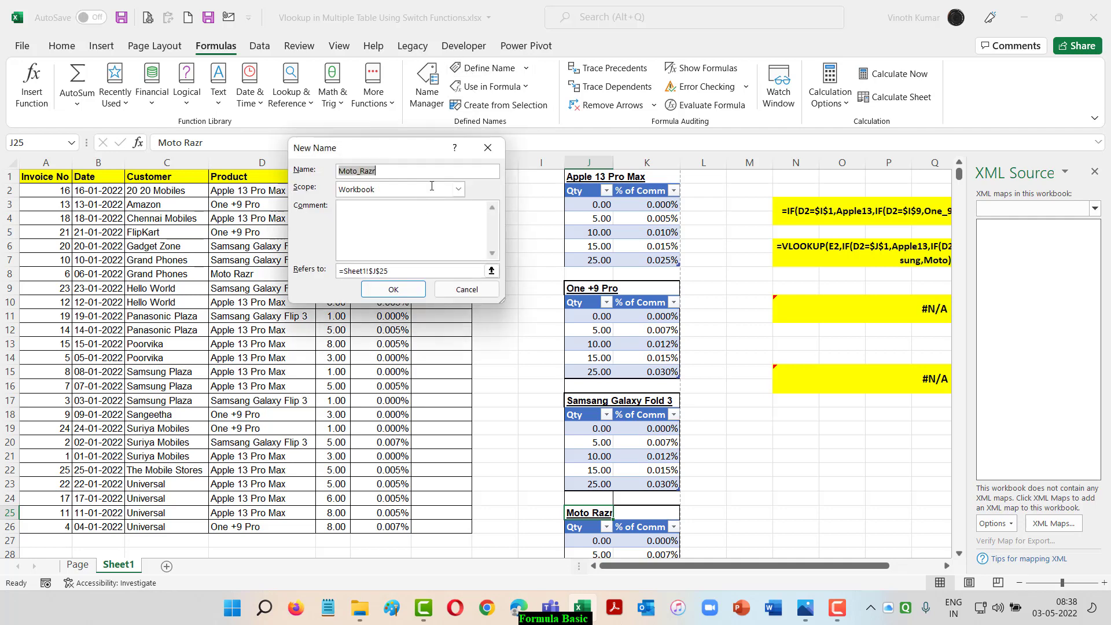
pyautogui.click(404, 289)
pyautogui.click(431, 87)
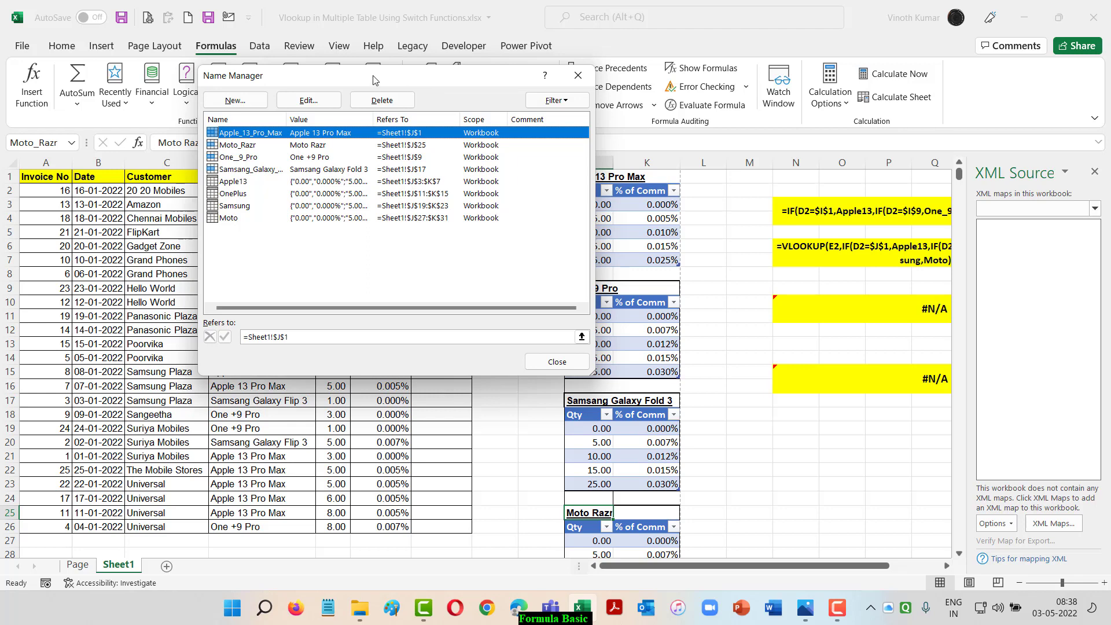
pyautogui.click(557, 361)
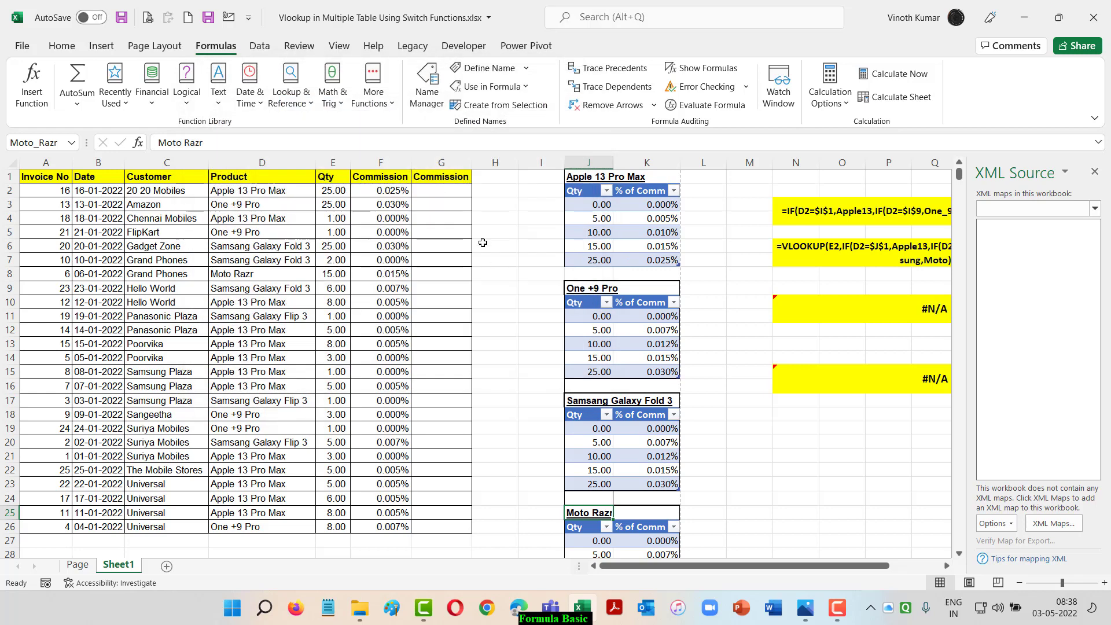
# Begin a SWITCH formula in cell G2 of the empty Commission column
pyautogui.click(441, 188)
pyautogui.write('=swit')
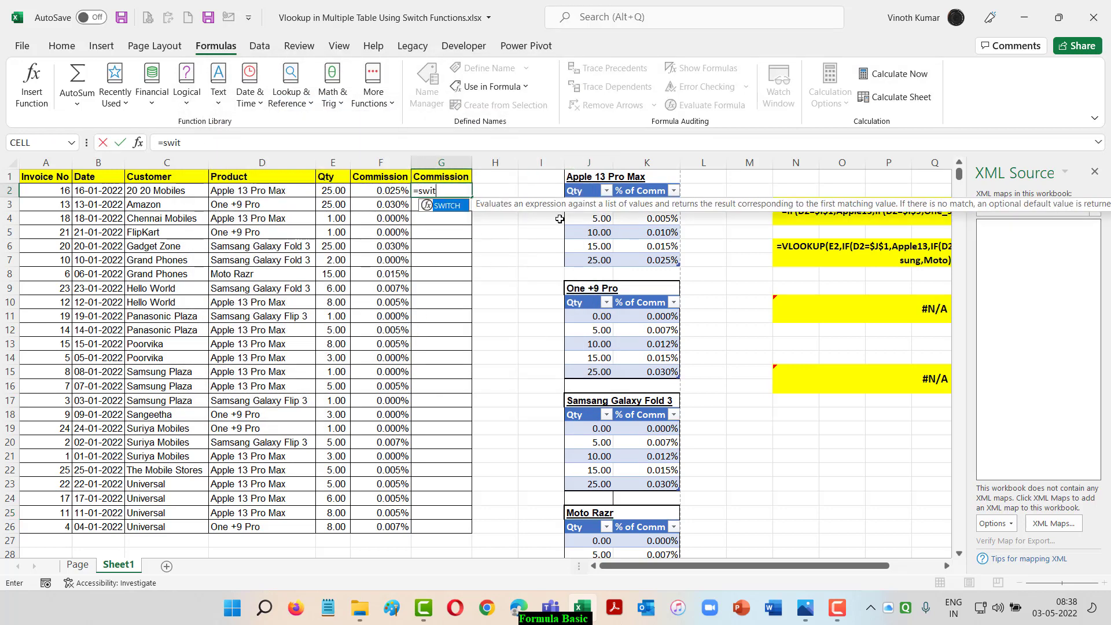
pyautogui.press('Tab')
# Switch to the Switch.jpg picture in Photos, read the SWITCH function description, and return to the Excel workbook
pyautogui.hotkey('alt', 'Tab')
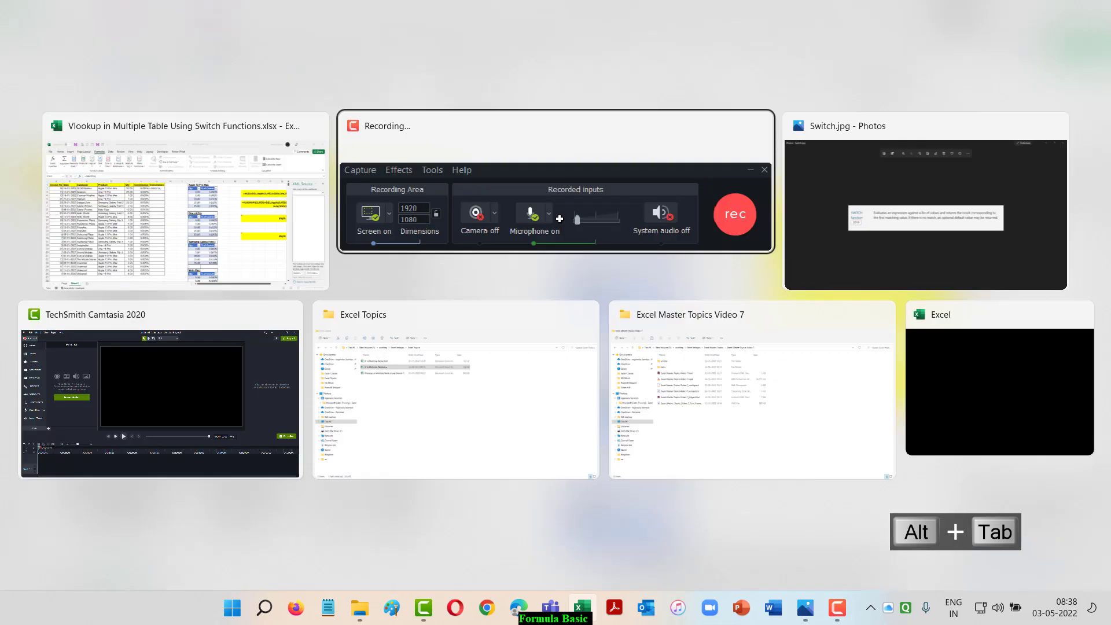
pyautogui.hotkey('alt', 'Tab')
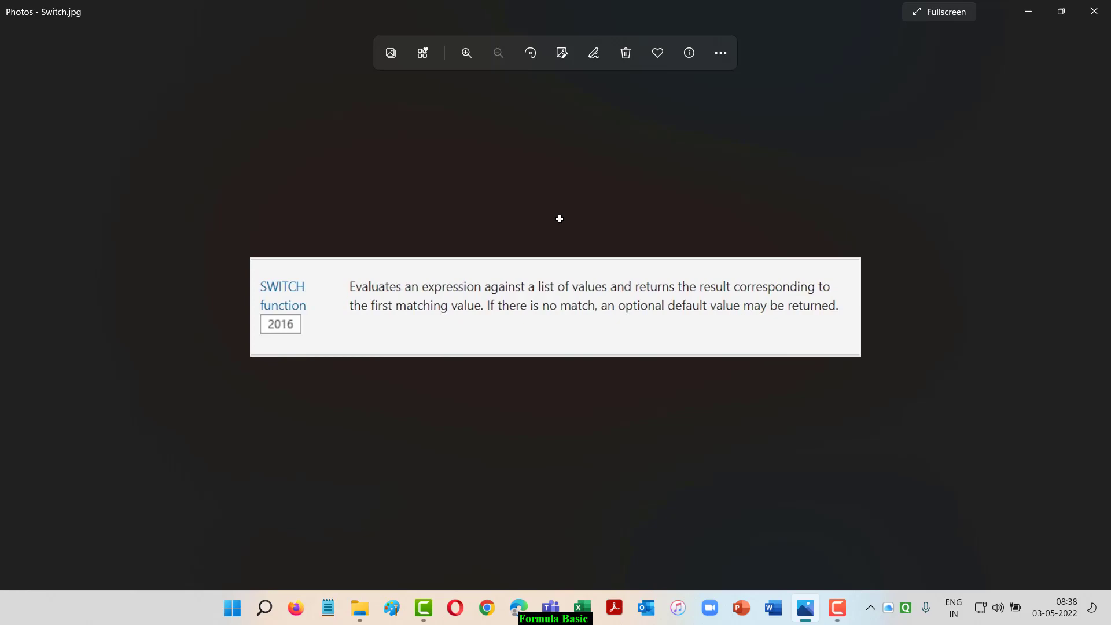
pyautogui.hotkey('alt', 'Tab')
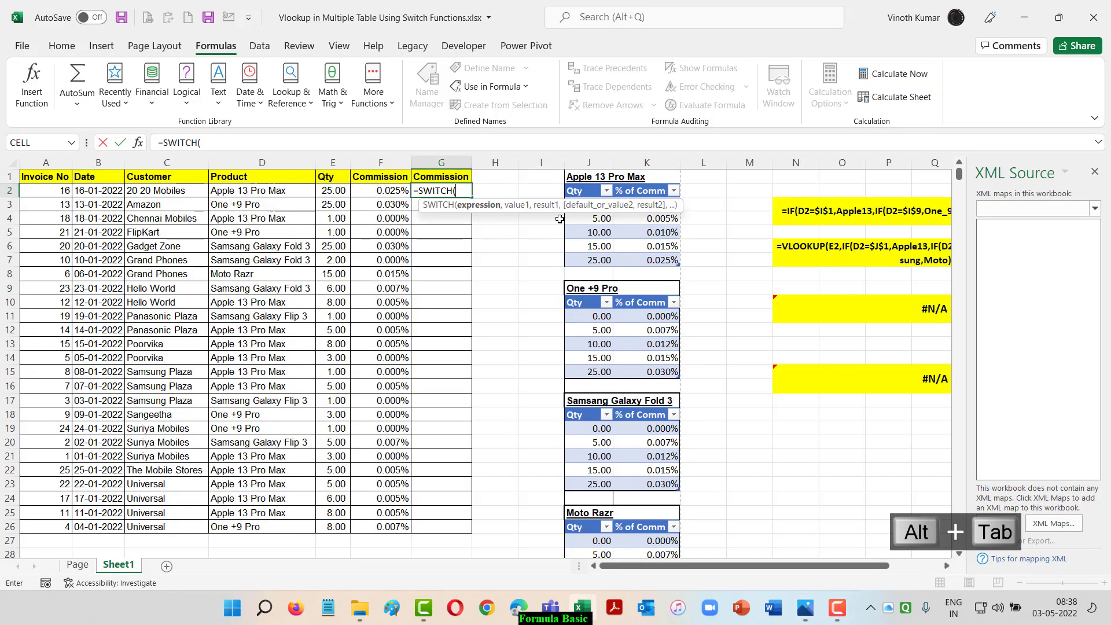
# Use product cell D2 as the SWITCH expression and close the XML Source pane
pyautogui.press('Left')
pyautogui.press('Left')
pyautogui.press('Left')
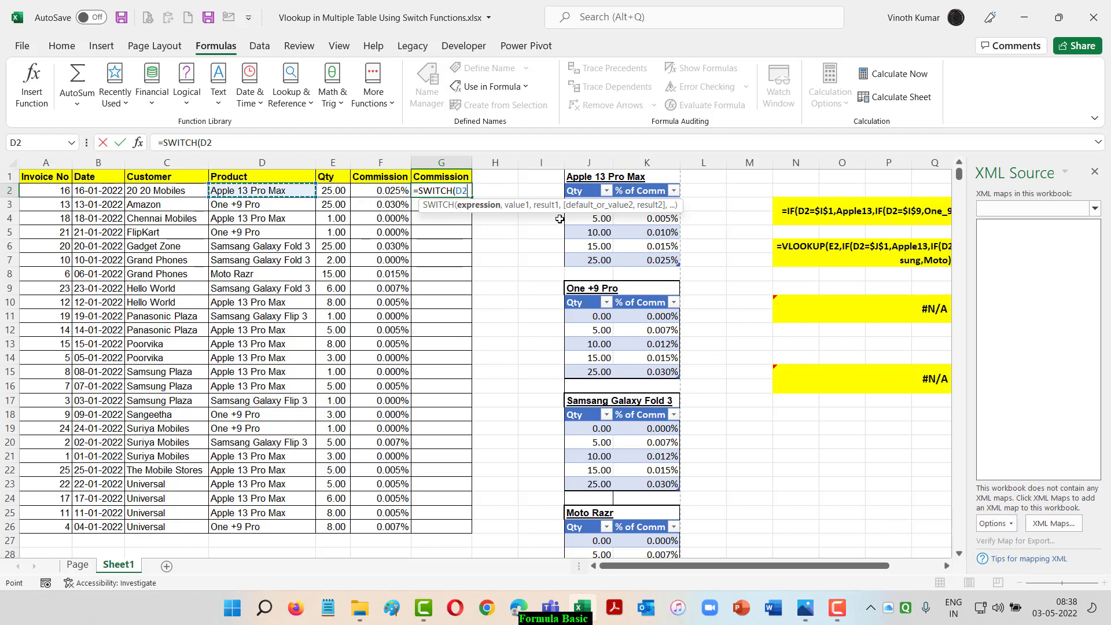
pyautogui.write(',')
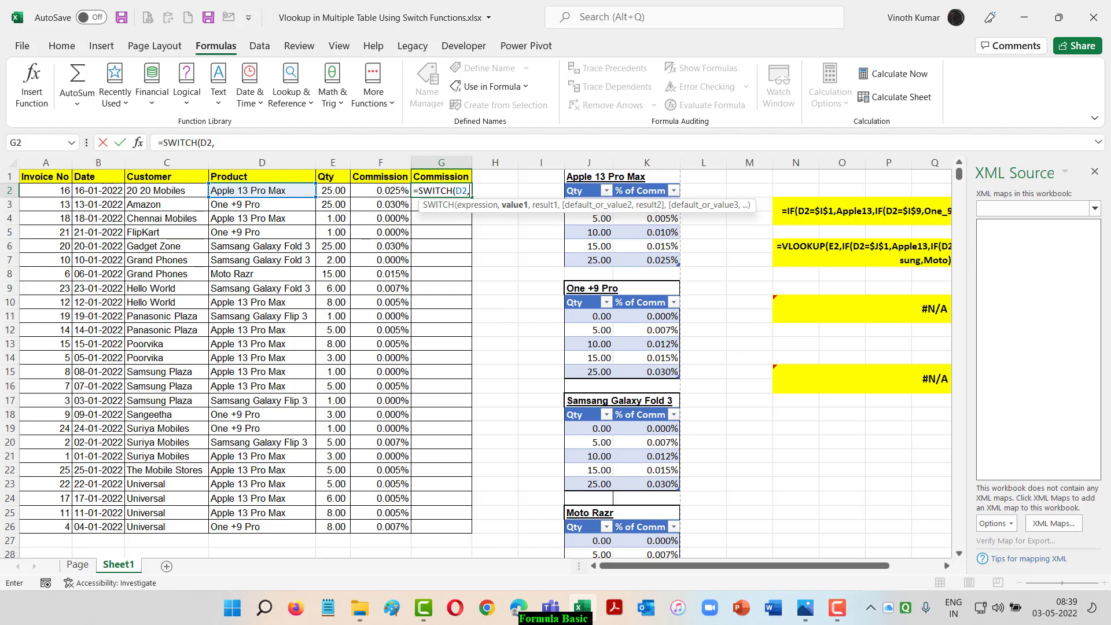
pyautogui.click(1095, 172)
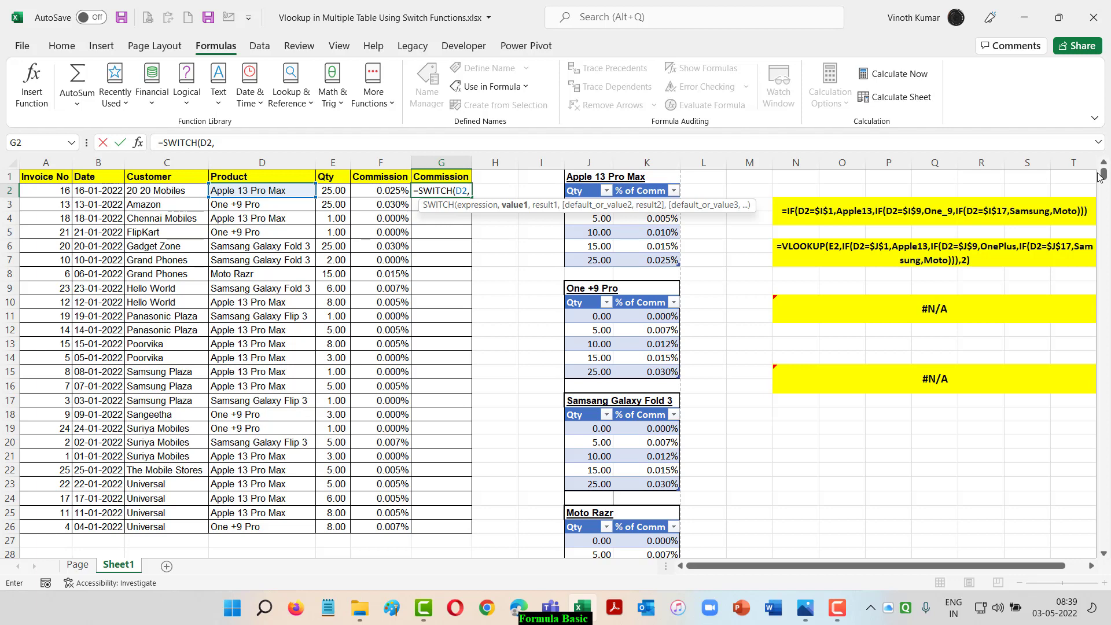
# Add the defined name Apple_13_Pro_Max as the first SWITCH value with the Apple13 table as its result
pyautogui.press('F3')
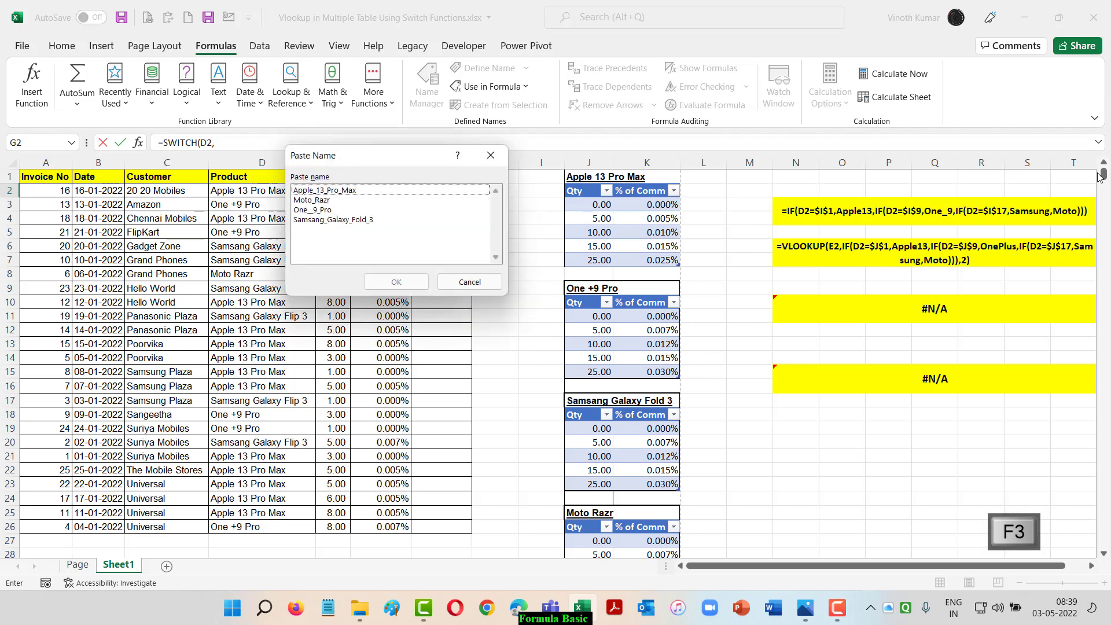
pyautogui.press('Down')
pyautogui.press('Return')
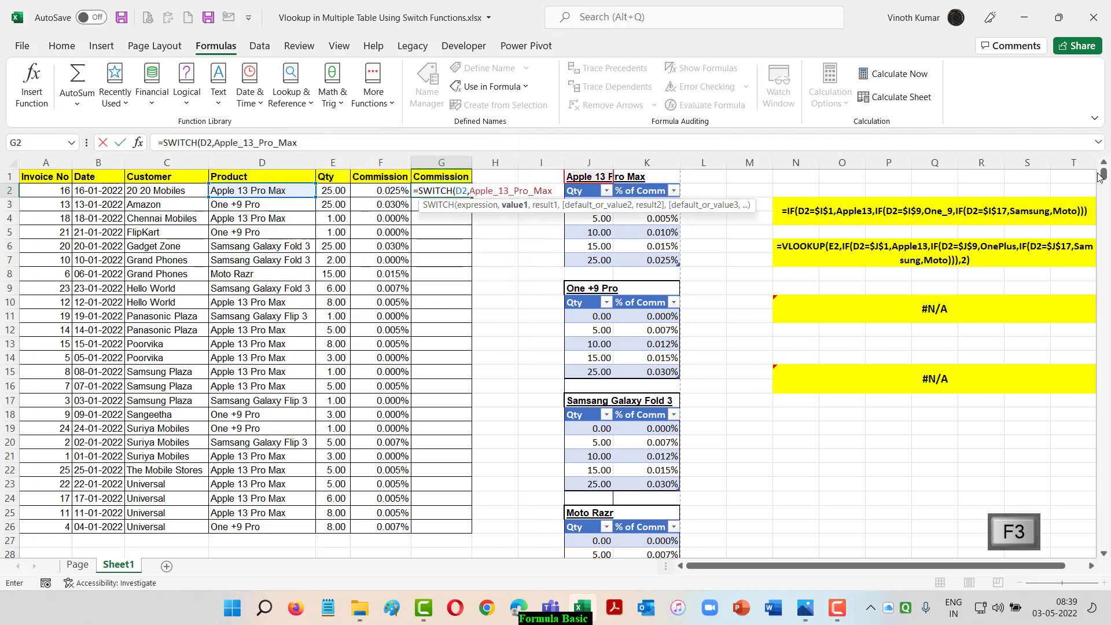
pyautogui.write(',')
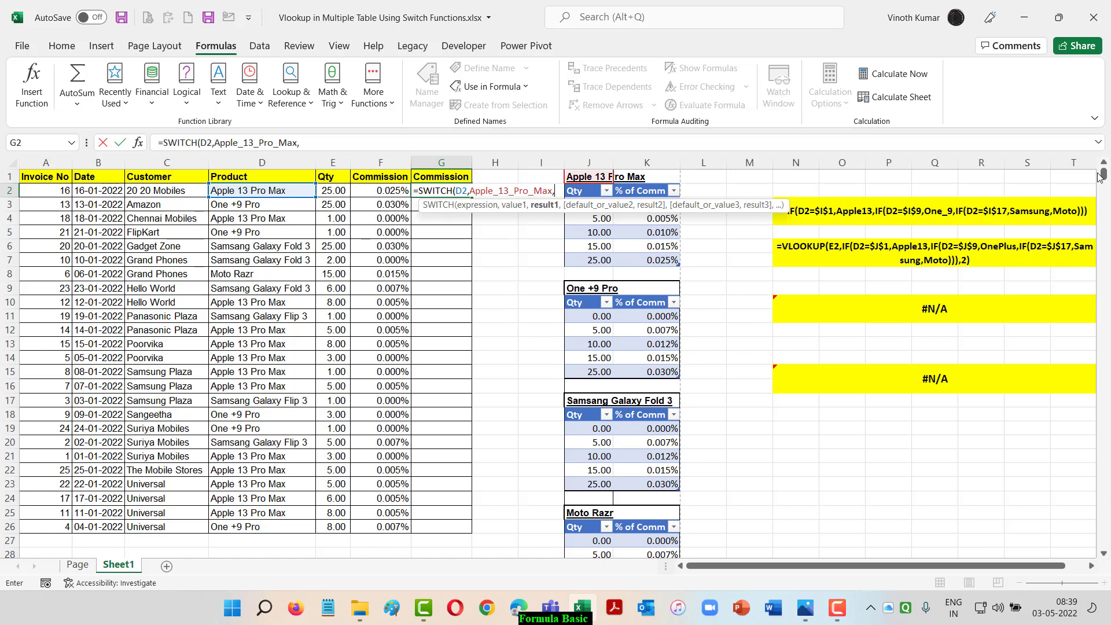
pyautogui.write('Apple13')
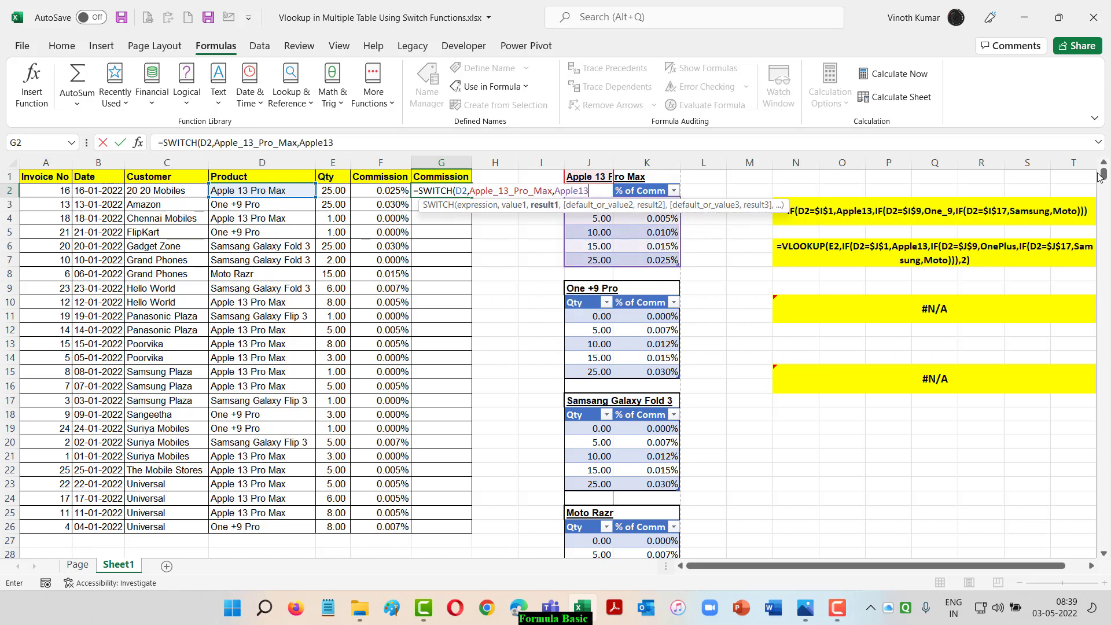
pyautogui.write(',')
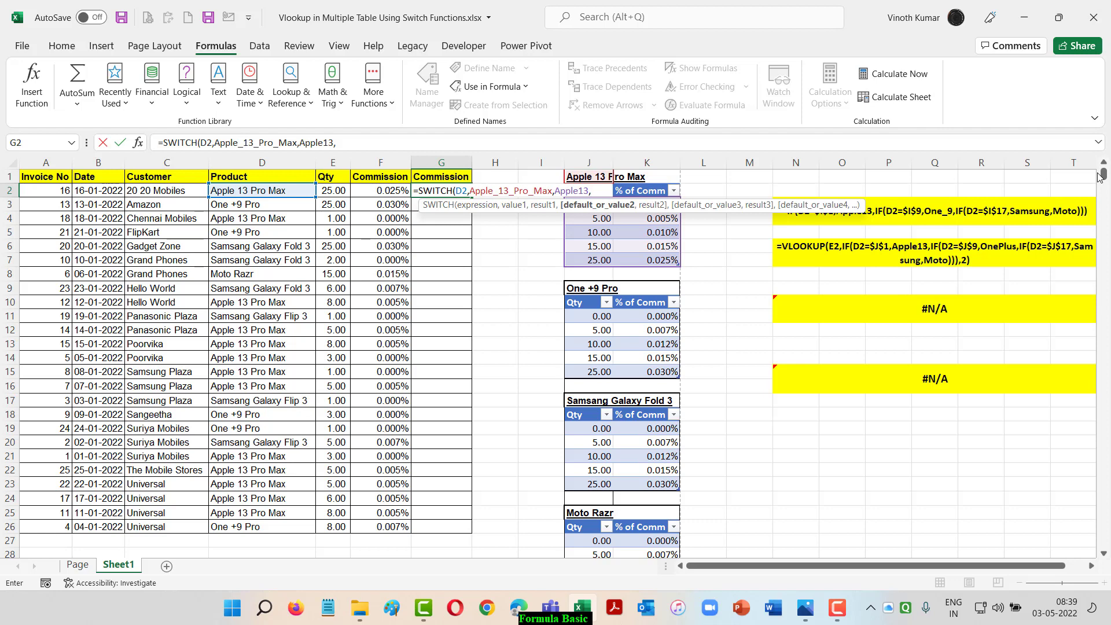
# Add the defined name One__9_Pro as the second SWITCH value with the OnePlus table as its result
pyautogui.press('F3')
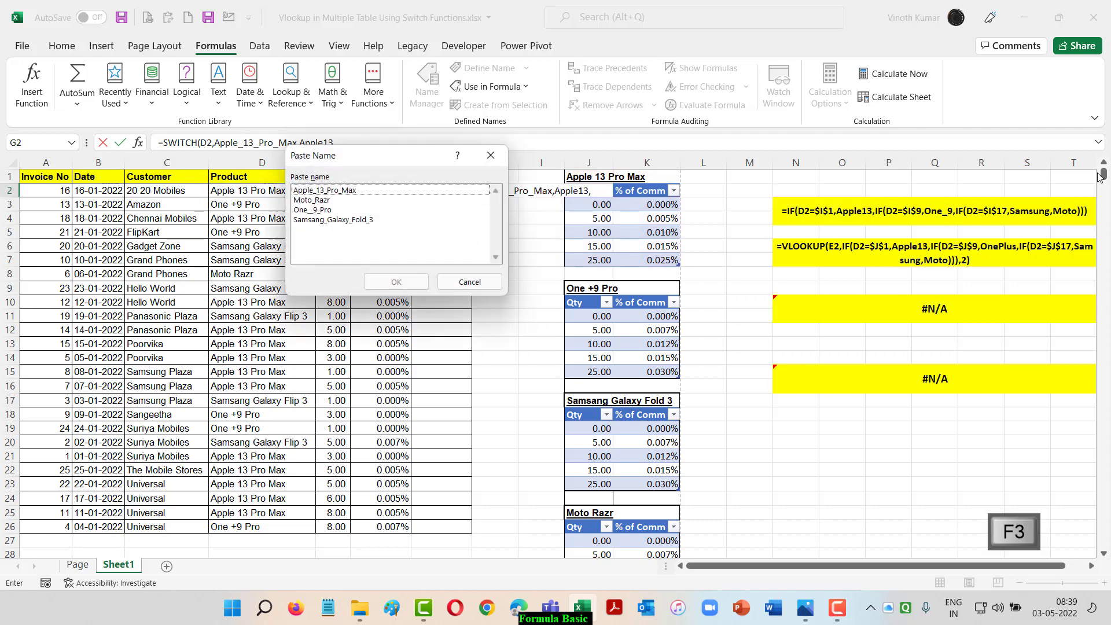
pyautogui.press('Down')
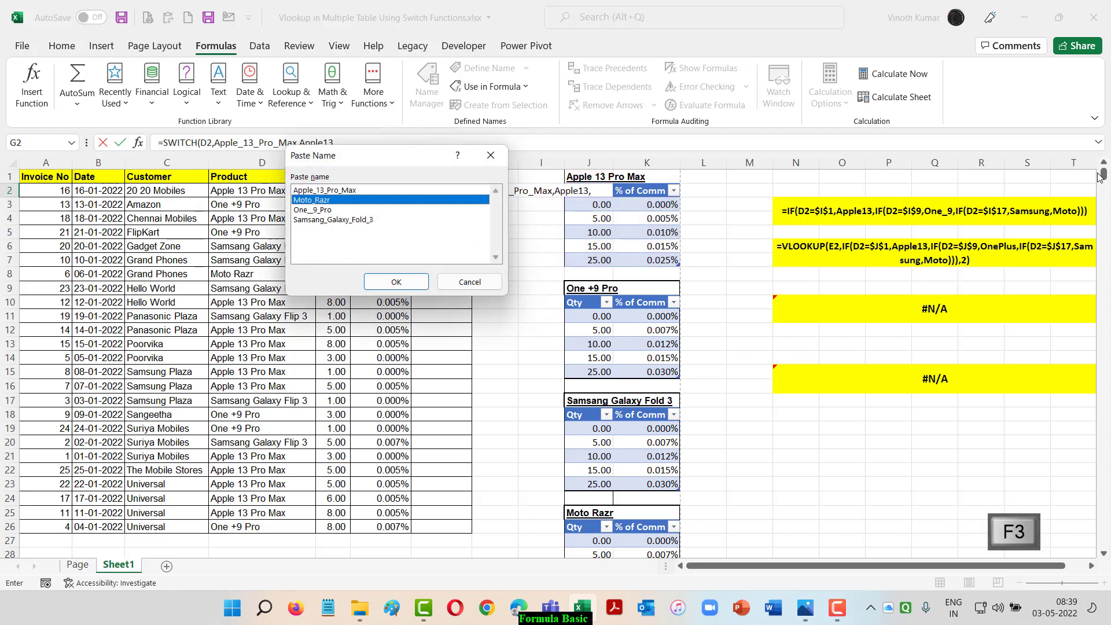
pyautogui.press('Down')
pyautogui.press('Return')
pyautogui.write(',')
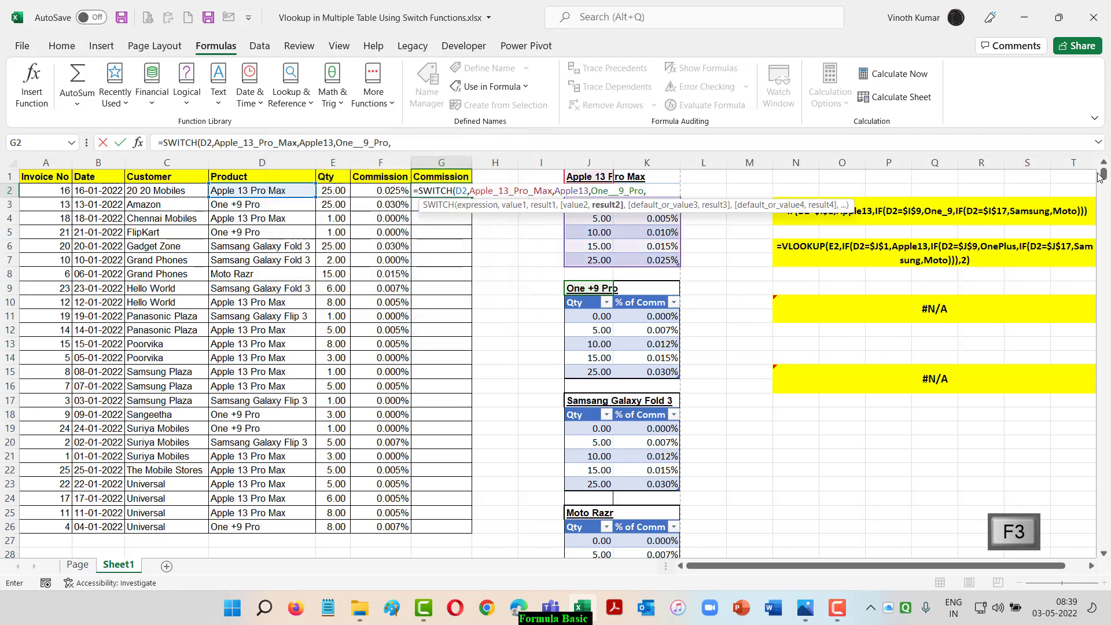
pyautogui.write('OnePlus')
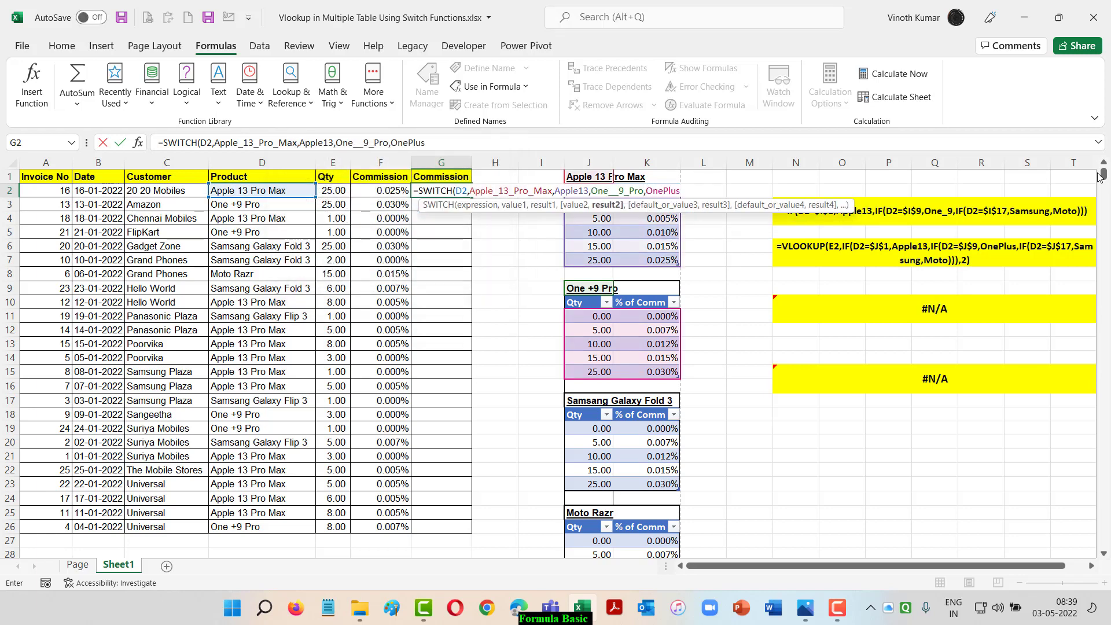
pyautogui.write(',')
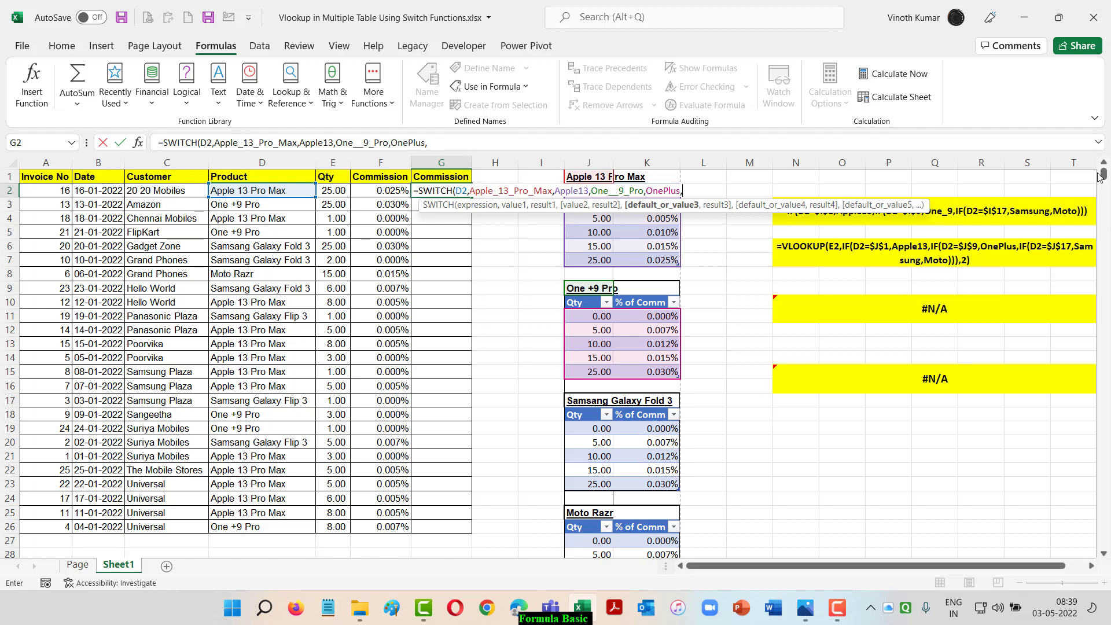
# Add the defined name Samsang_Galaxy_Fold_3 as the third SWITCH value with the Samsung table as its result
pyautogui.press('F3')
pyautogui.press('Down')
pyautogui.press('Down')
pyautogui.press('Down')
pyautogui.press('Return')
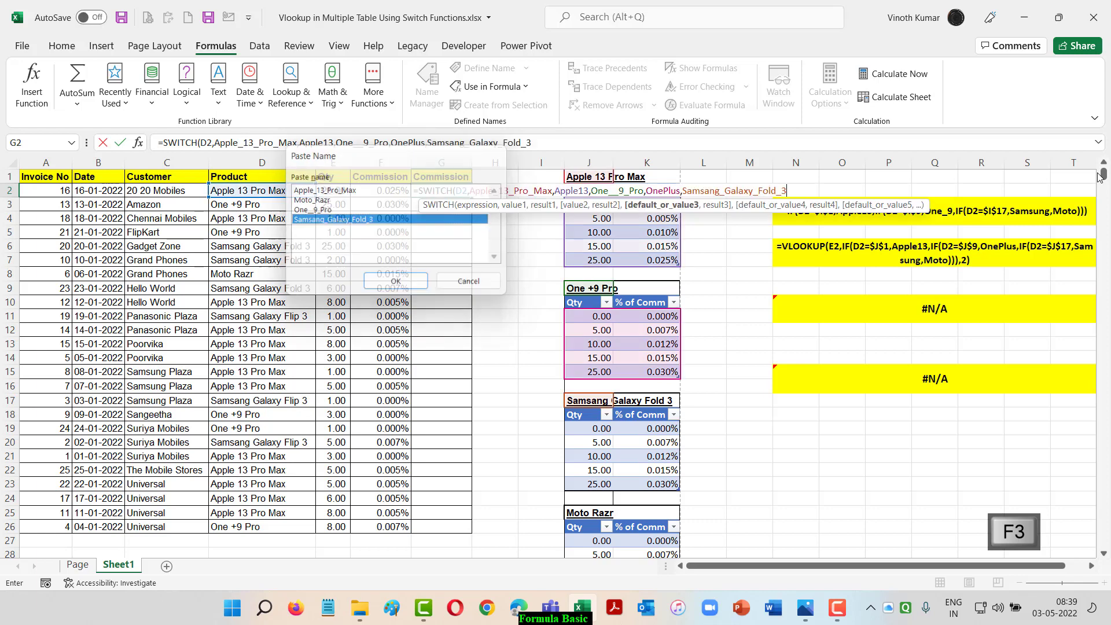
pyautogui.write(',sam')
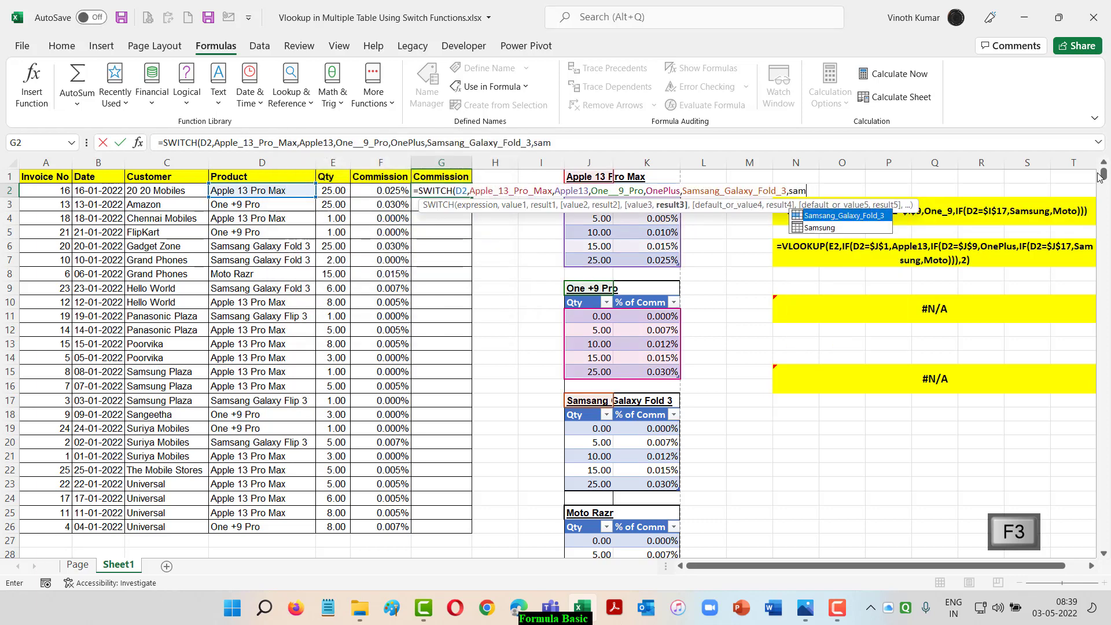
pyautogui.press('Down')
pyautogui.press('Tab')
pyautogui.write(',')
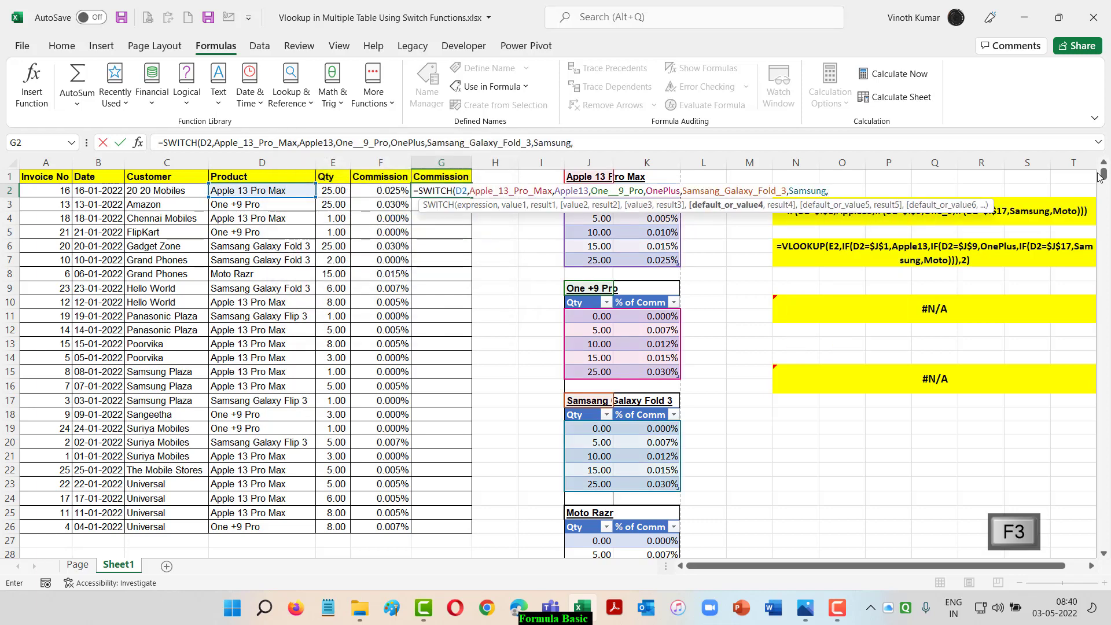
# Add Moto_Razr as the fourth SWITCH value with Moto as its result, and commit the formula in G2
pyautogui.press('F3')
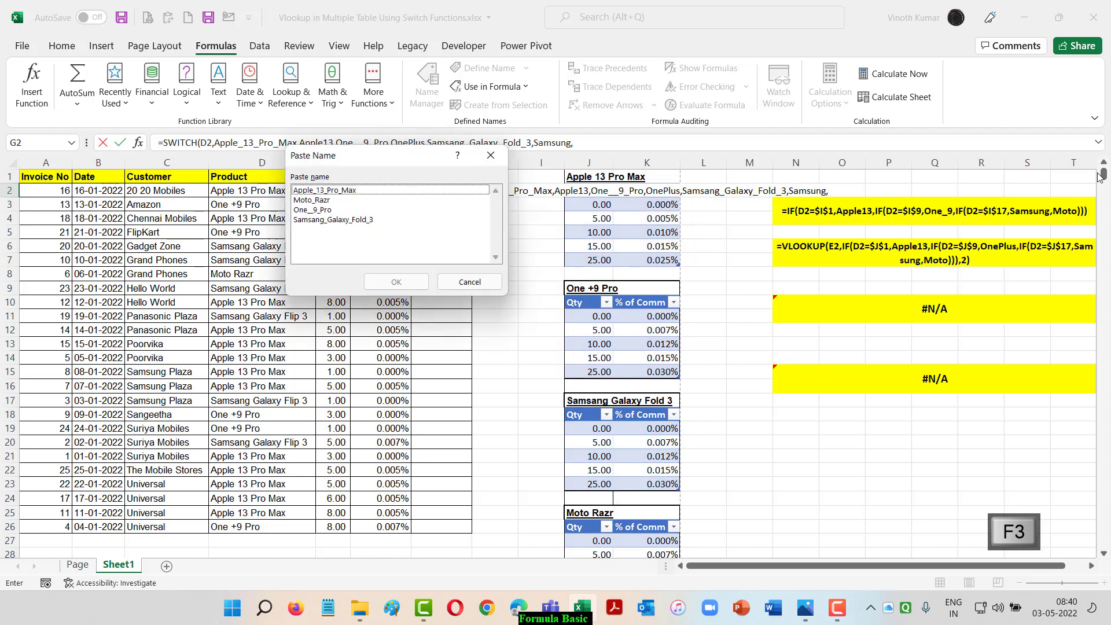
pyautogui.press('Down')
pyautogui.press('Down')
pyautogui.press('Return')
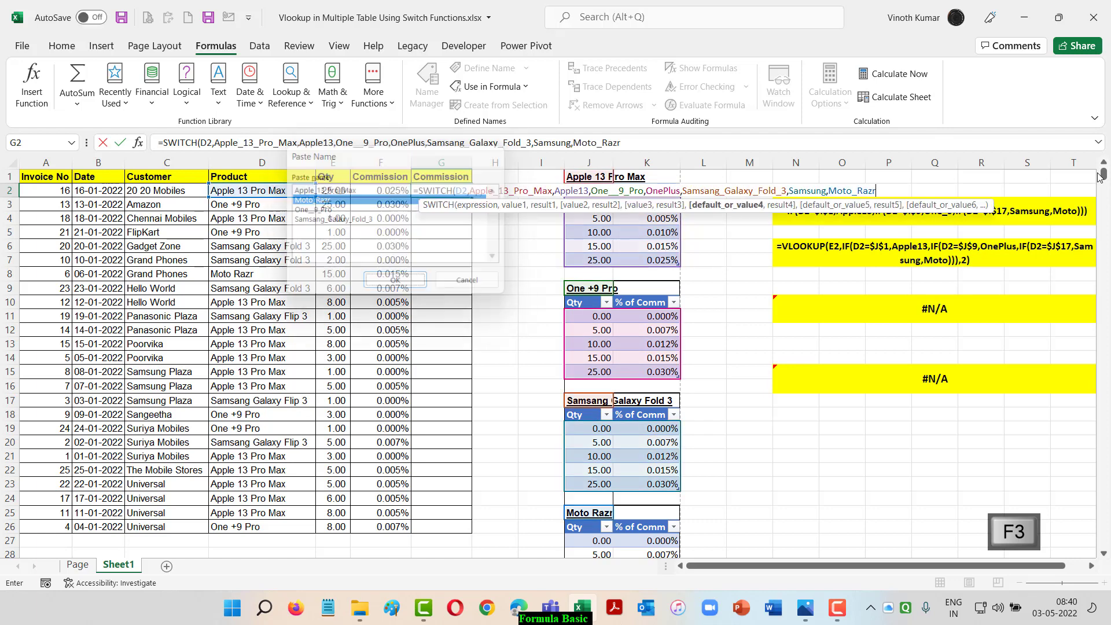
pyautogui.write(',Moto')
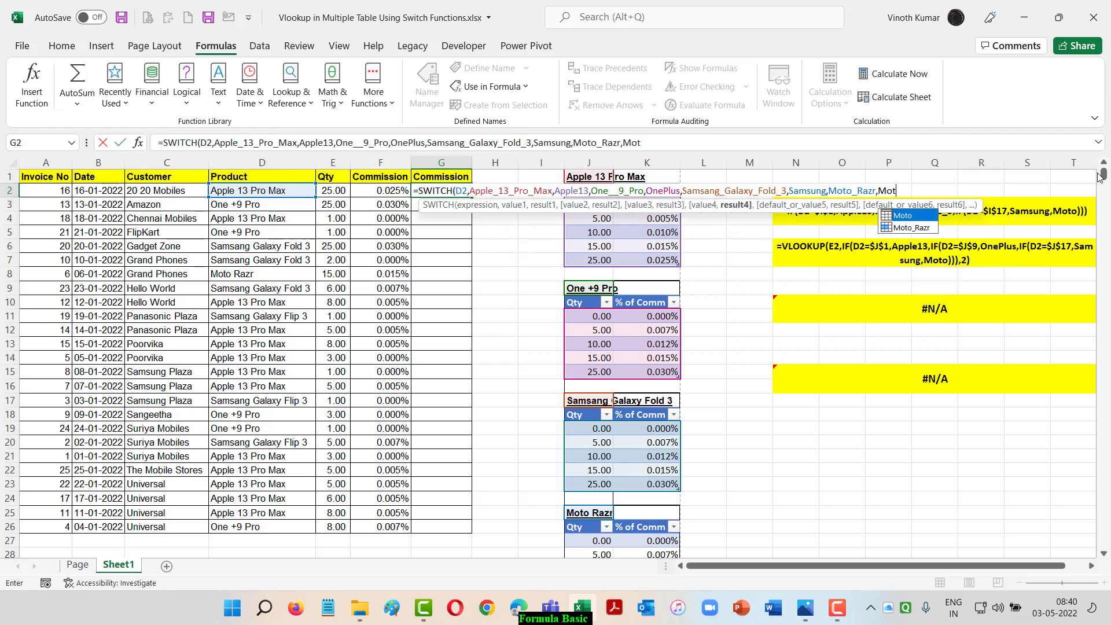
pyautogui.write(')')
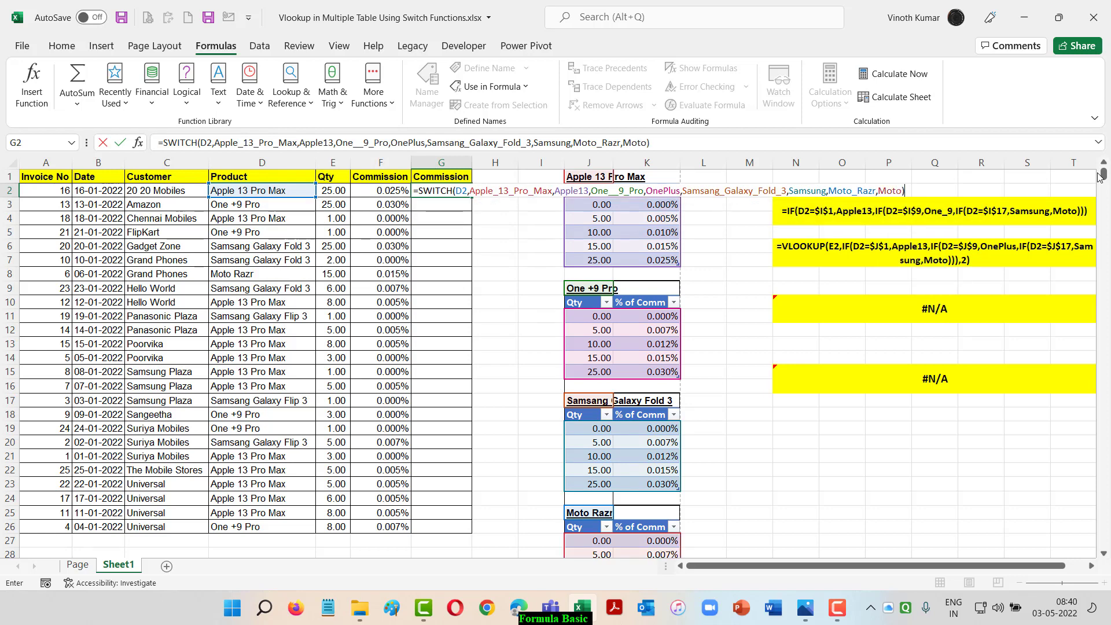
pyautogui.hotkey('ctrl', 'Return')
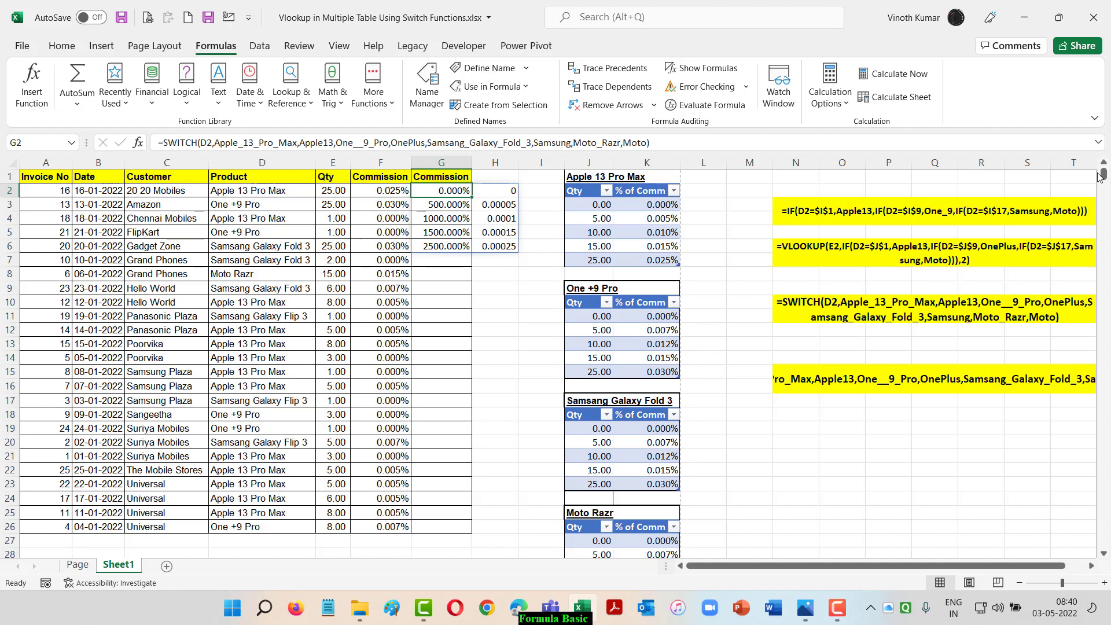
# Replace the FORMULATEXT formula in N10 with its own value so the SWITCH formula is kept as static text
pyautogui.click(1091, 567)
pyautogui.click(1092, 567)
pyautogui.click(1092, 567)
pyautogui.click(892, 318)
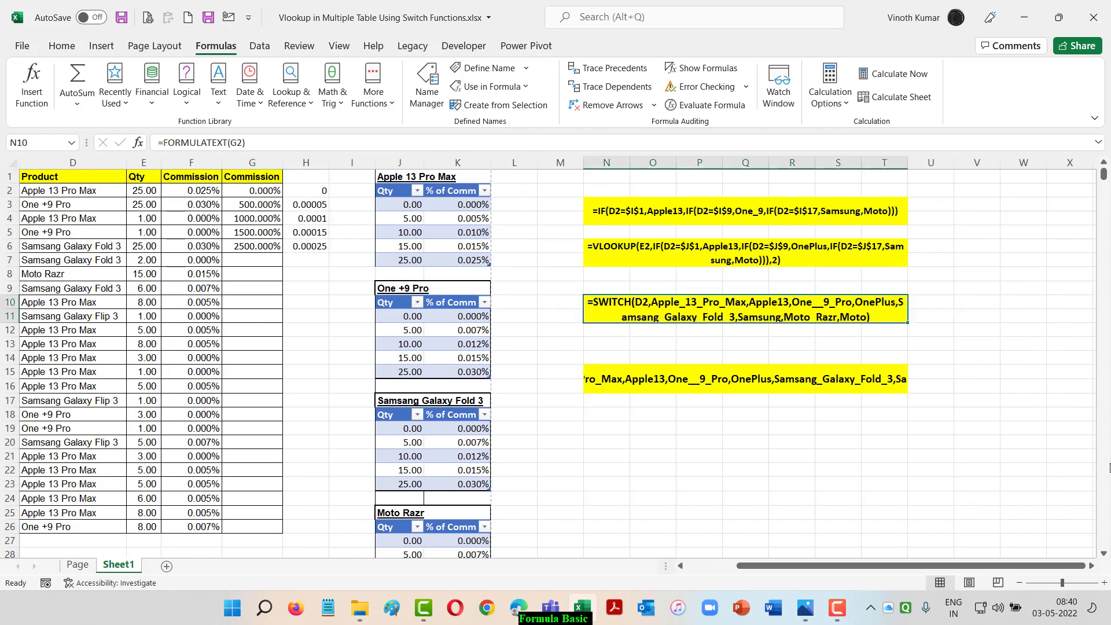
pyautogui.hotkey('ctrl', 'c')
pyautogui.hotkey('alt', 'e')
pyautogui.press('s')
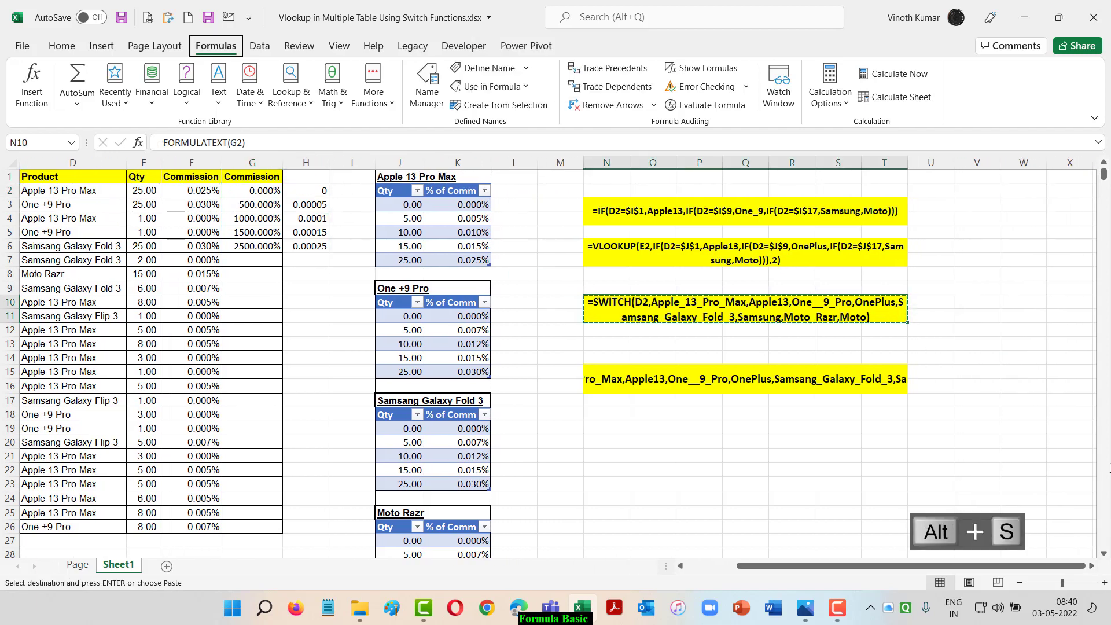
pyautogui.hotkey('alt', 'v')
pyautogui.press('Return')
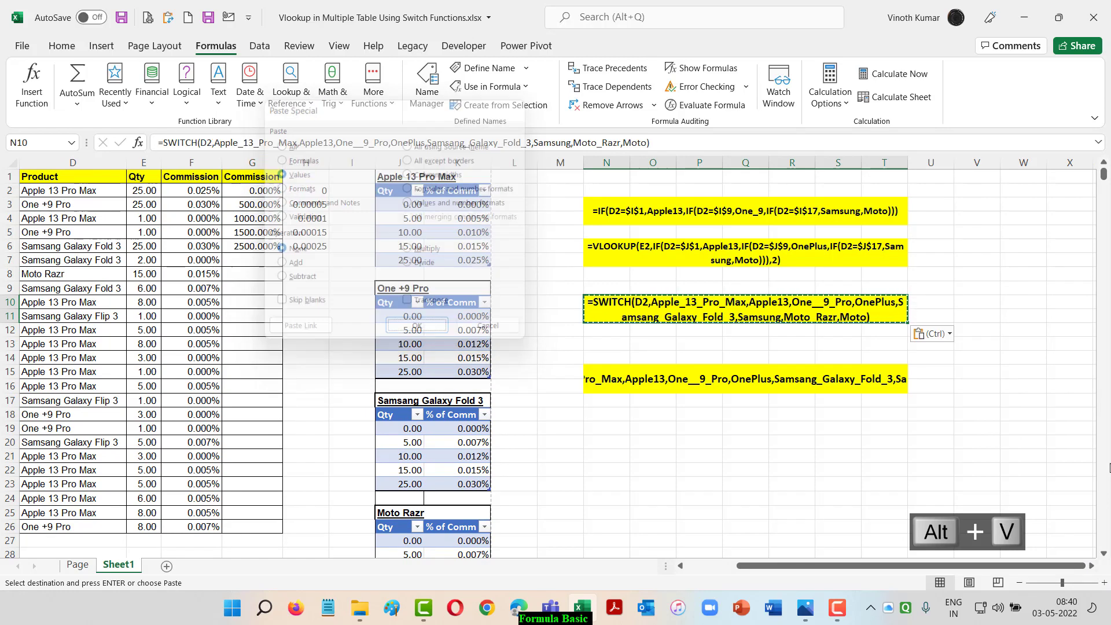
pyautogui.press('Escape')
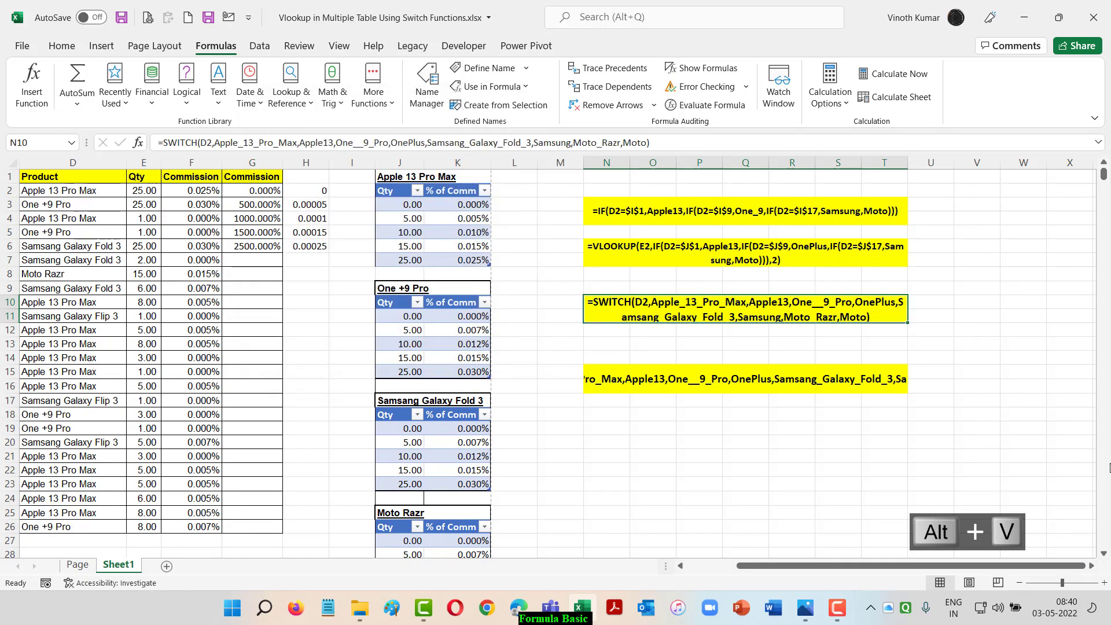
# Extend the merged formula-text cell N15 through row 18 by merging and centering it, and wrap its text
pyautogui.press('Down')
pyautogui.press('Down')
pyautogui.press('Down')
pyautogui.press('Down')
pyautogui.hotkey('shift', 'Down')
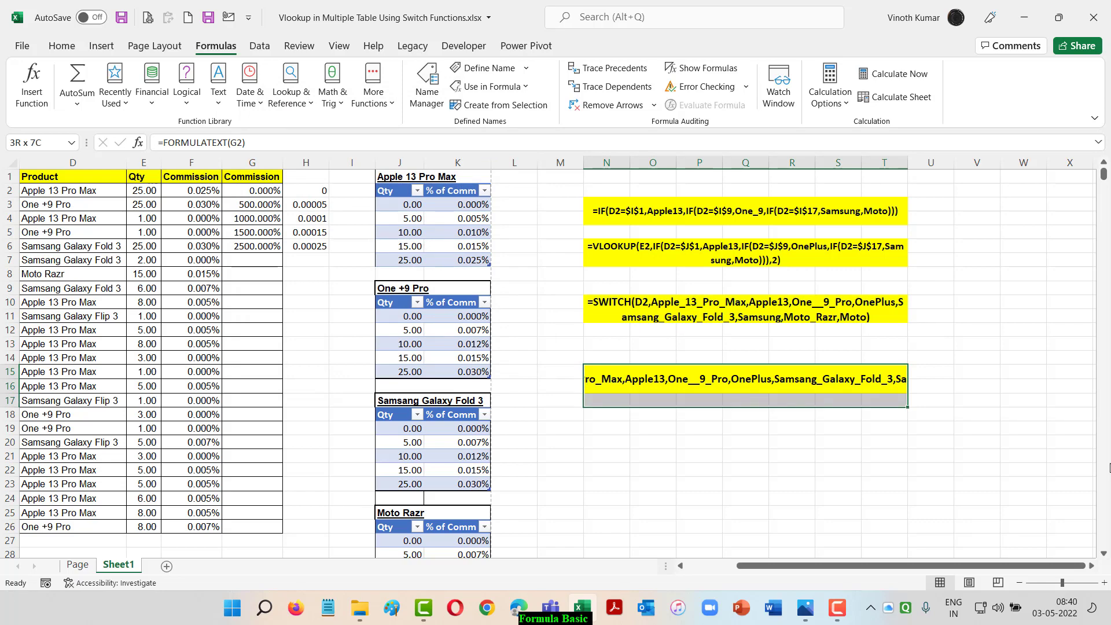
pyautogui.hotkey('shift', 'Down')
pyautogui.click(59, 48)
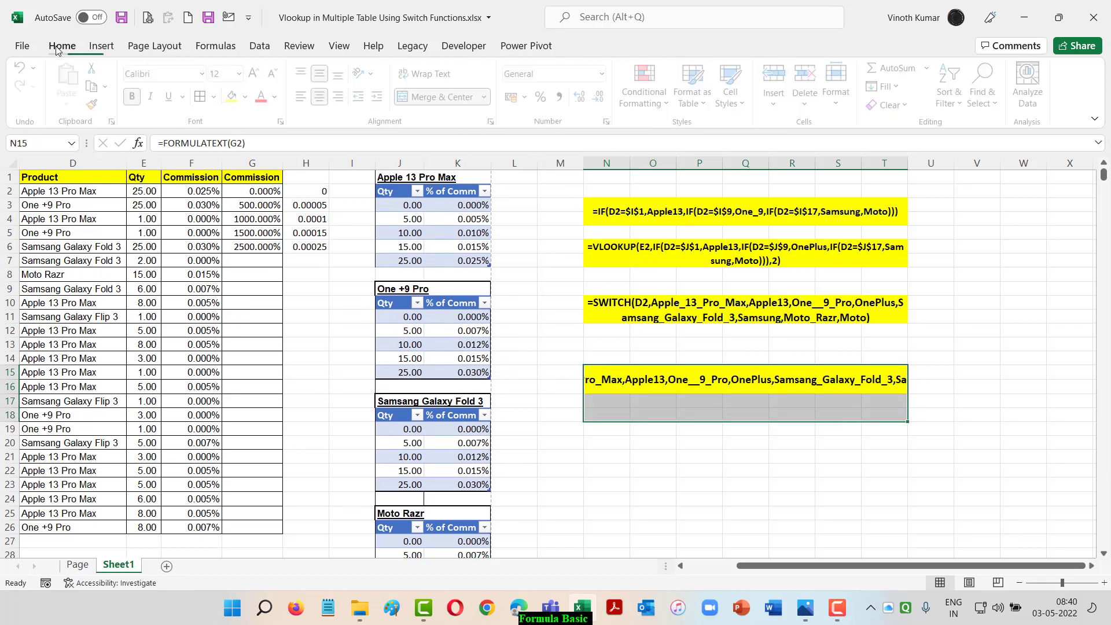
pyautogui.click(446, 97)
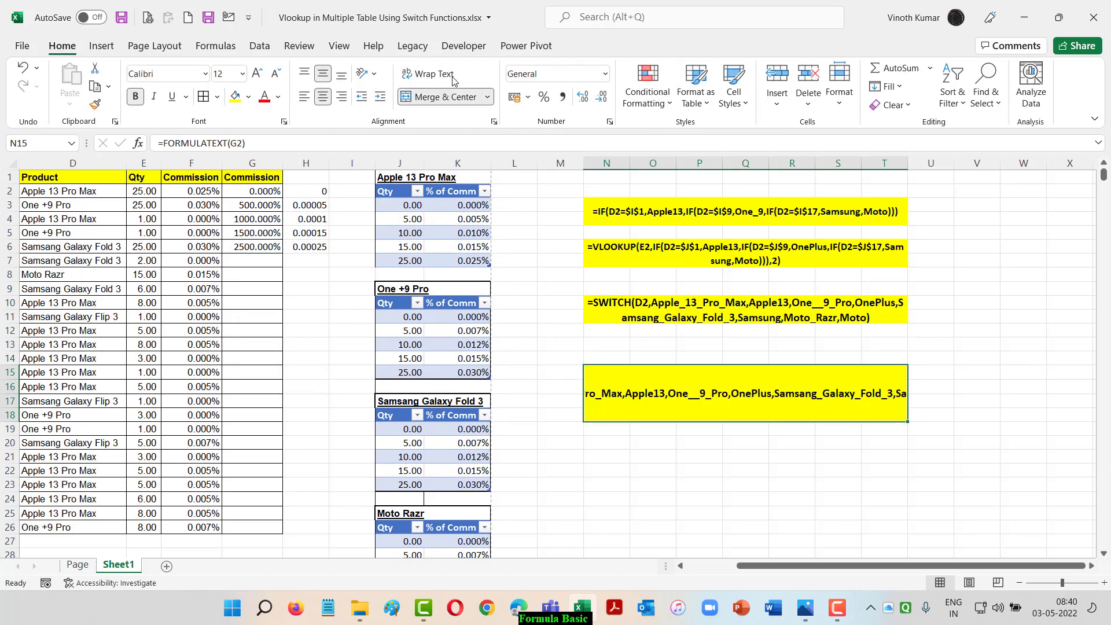
pyautogui.click(428, 75)
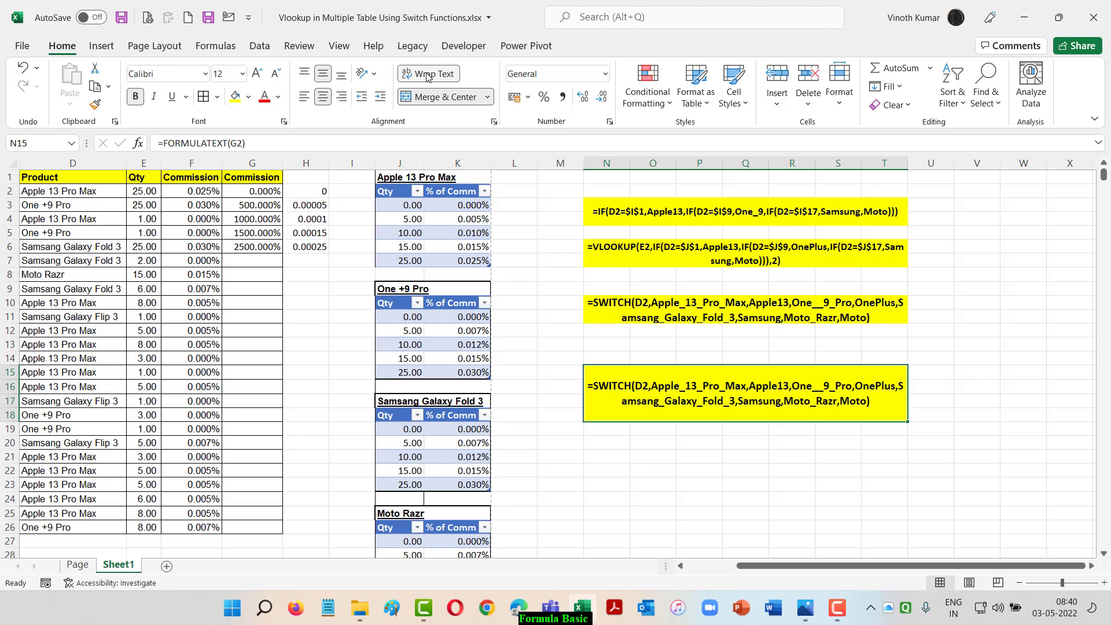
# Wrap the SWITCH formula in G2 inside VLOOKUP, with the quantity in E2 as the lookup value
pyautogui.click(270, 192)
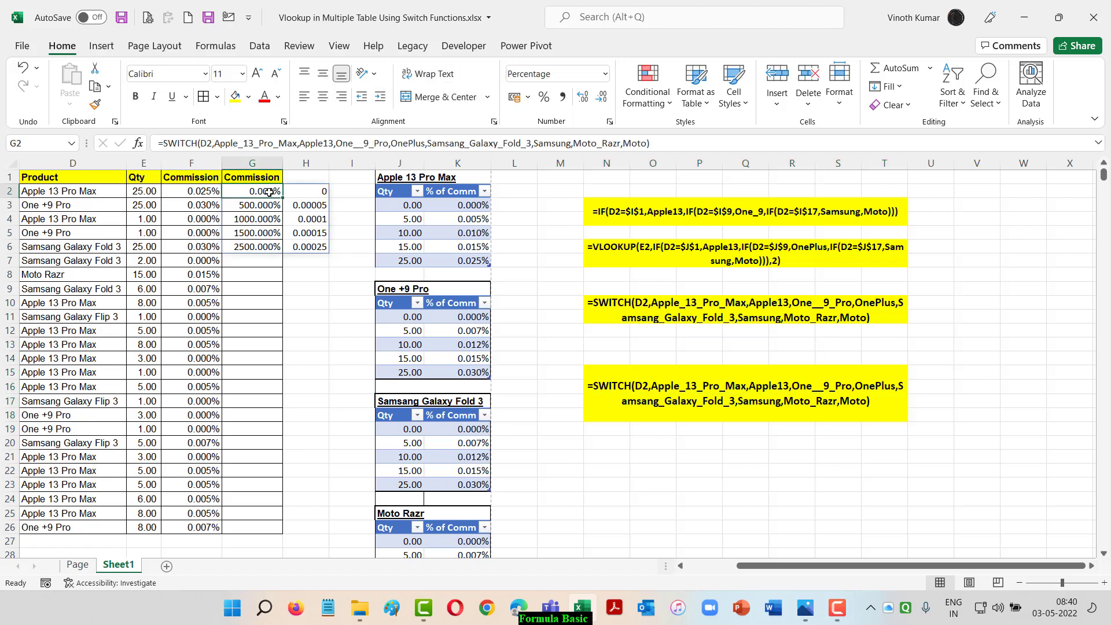
pyautogui.press('F2')
pyautogui.press('Home')
pyautogui.press('Right')
pyautogui.write('VLOOKUP(')
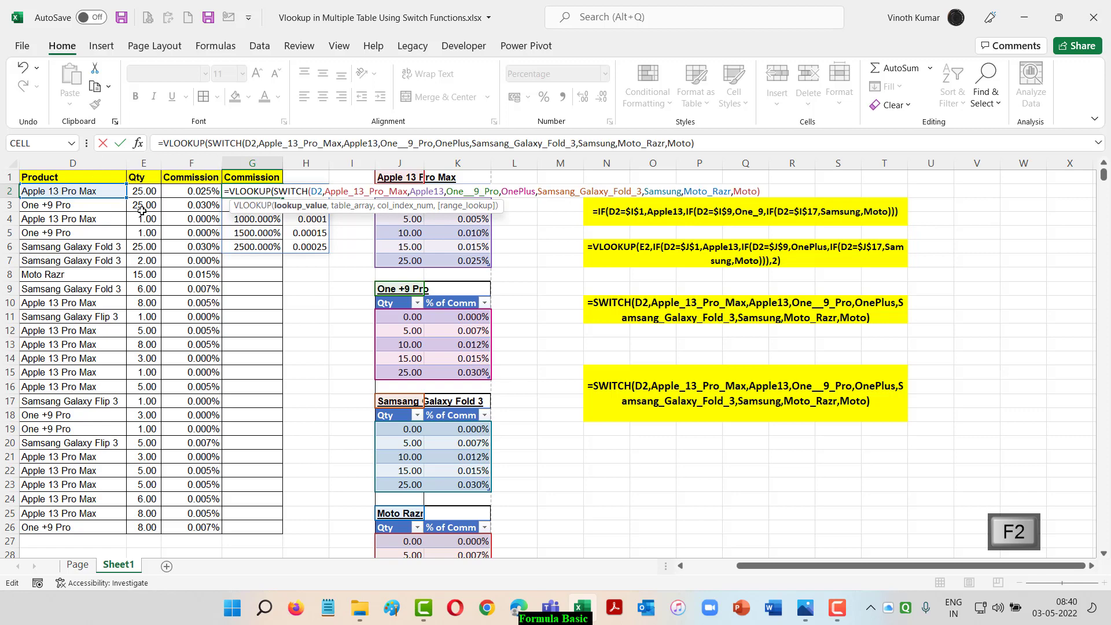
pyautogui.click(143, 192)
pyautogui.write(',')
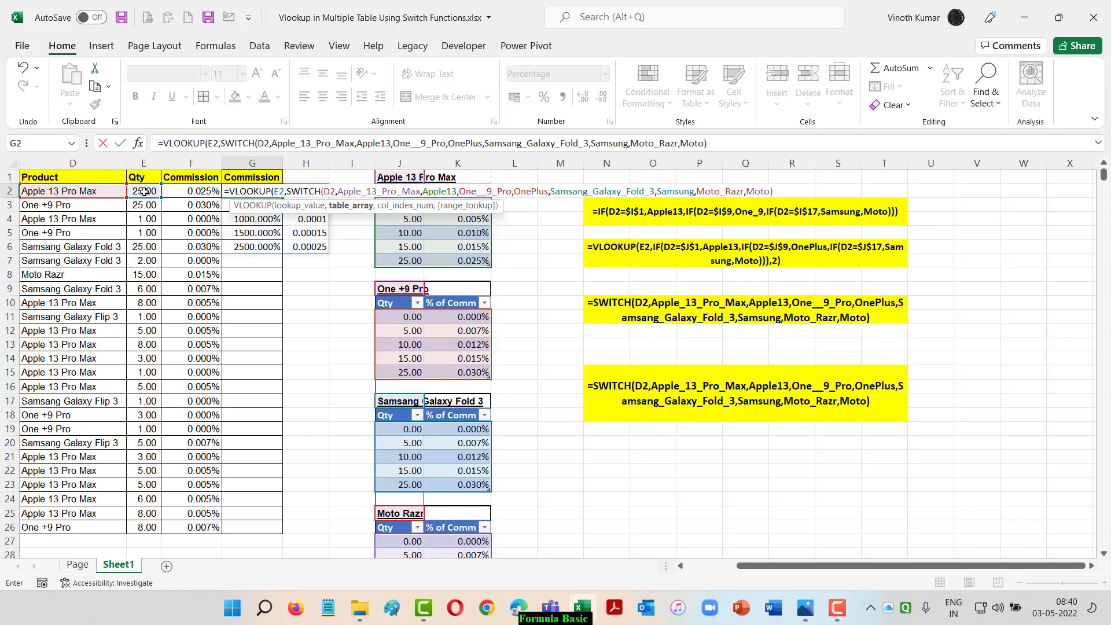
# Complete the VLOOKUP in G2 with column index 2 and the TRUE approximate match, and commit it
pyautogui.click(779, 190)
pyautogui.write(',')
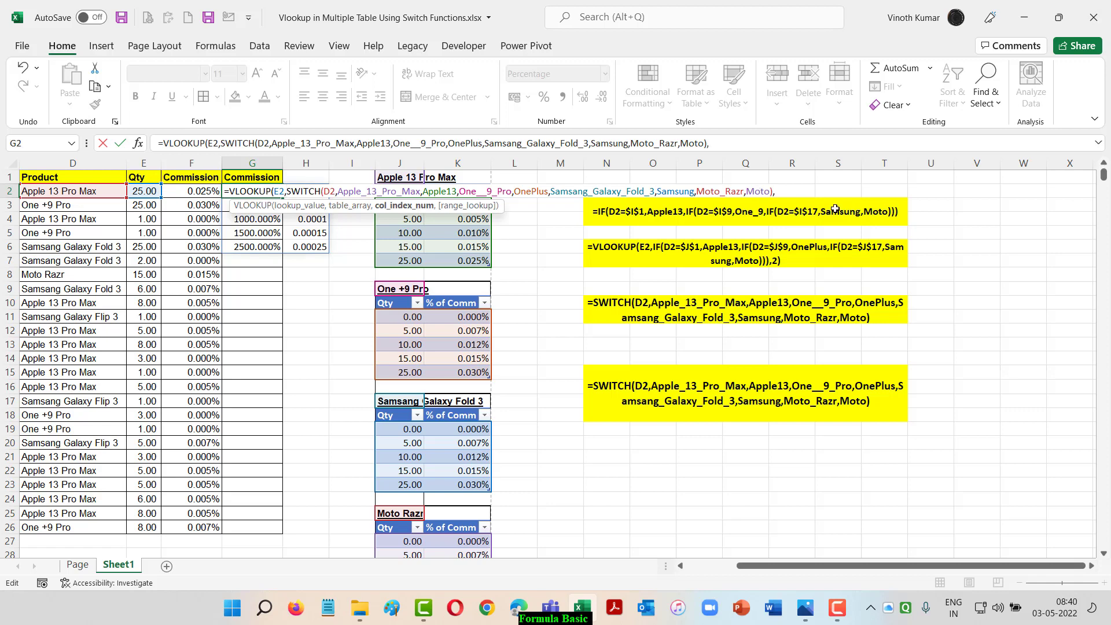
pyautogui.write('2)')
pyautogui.press('BackSpace')
pyautogui.write(',')
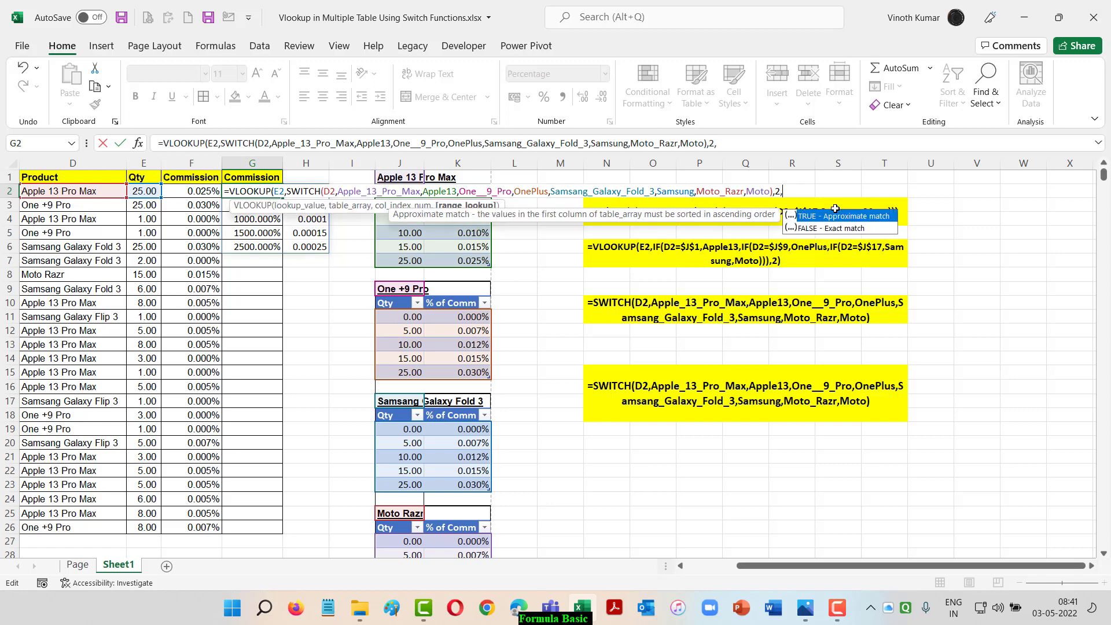
pyautogui.press('Tab')
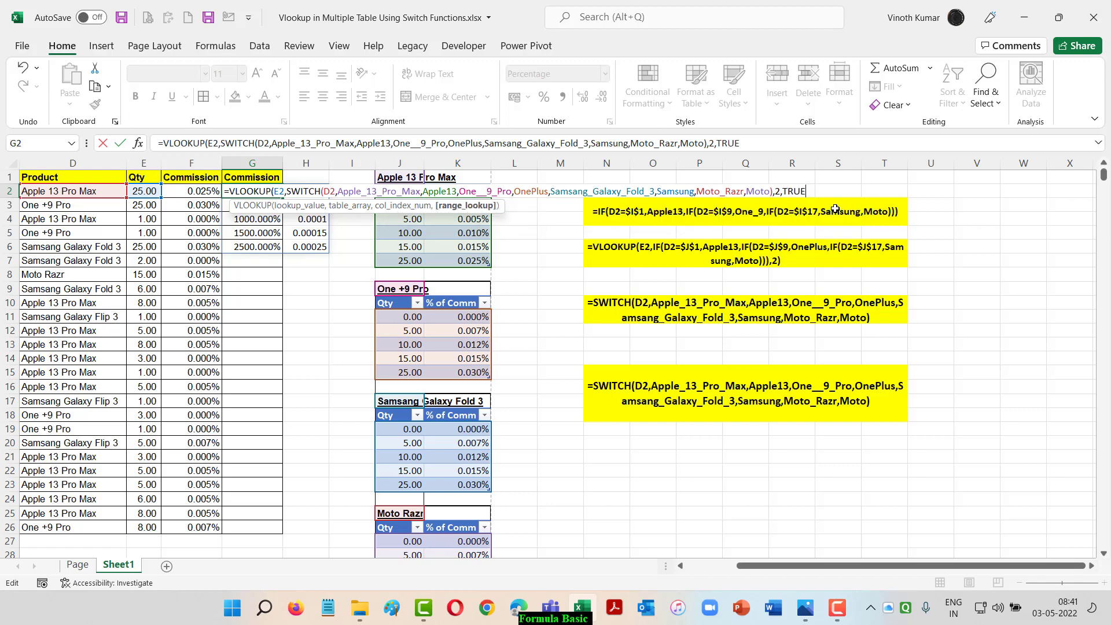
pyautogui.write(')')
pyautogui.hotkey('ctrl', 'Return')
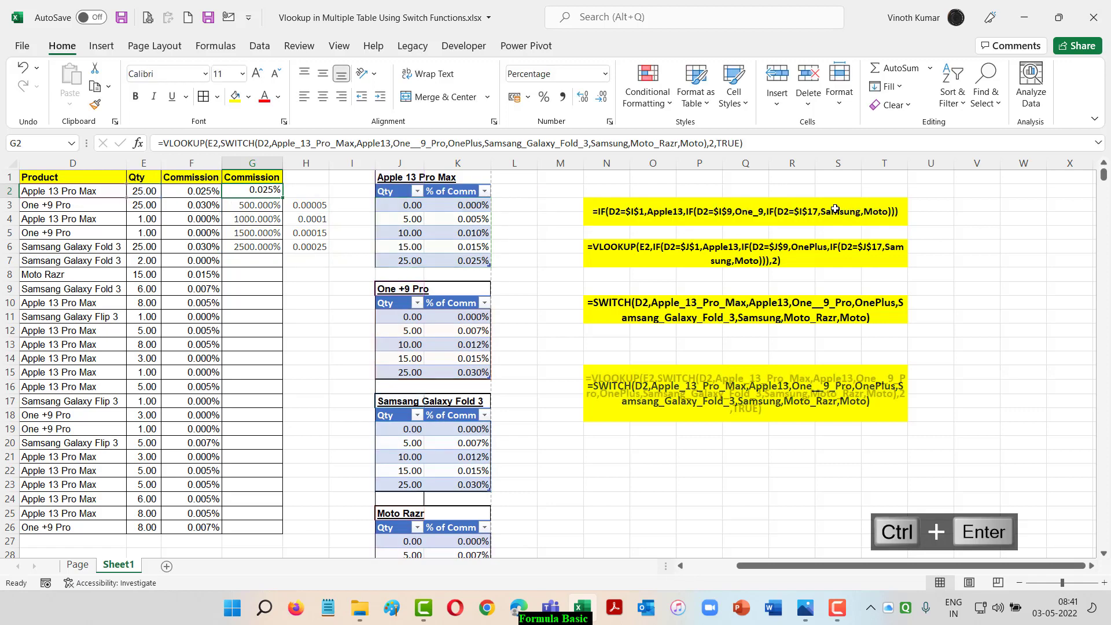
# Fill the VLOOKUP and SWITCH formula from G2 down the Commission column to G26
pyautogui.hotkey('shift', 'Down')
pyautogui.hotkey('shift', 'Down')
pyautogui.hotkey('shift', 'Down')
pyautogui.hotkey('shift', 'Down')
pyautogui.hotkey('shift', 'Down')
pyautogui.hotkey('shift', 'Down')
pyautogui.hotkey('shift', 'Down')
pyautogui.hotkey('shift', 'Down')
pyautogui.hotkey('shift', 'Down')
pyautogui.hotkey('shift', 'Down')
pyautogui.hotkey('shift', 'Down')
pyautogui.hotkey('shift', 'Down')
pyautogui.hotkey('shift', 'Down')
pyautogui.hotkey('shift', 'Down')
pyautogui.hotkey('shift', 'Down')
pyautogui.hotkey('shift', 'Down')
pyautogui.hotkey('shift', 'Down')
pyautogui.hotkey('shift', 'Down')
pyautogui.hotkey('shift', 'Down')
pyautogui.hotkey('shift', 'Down')
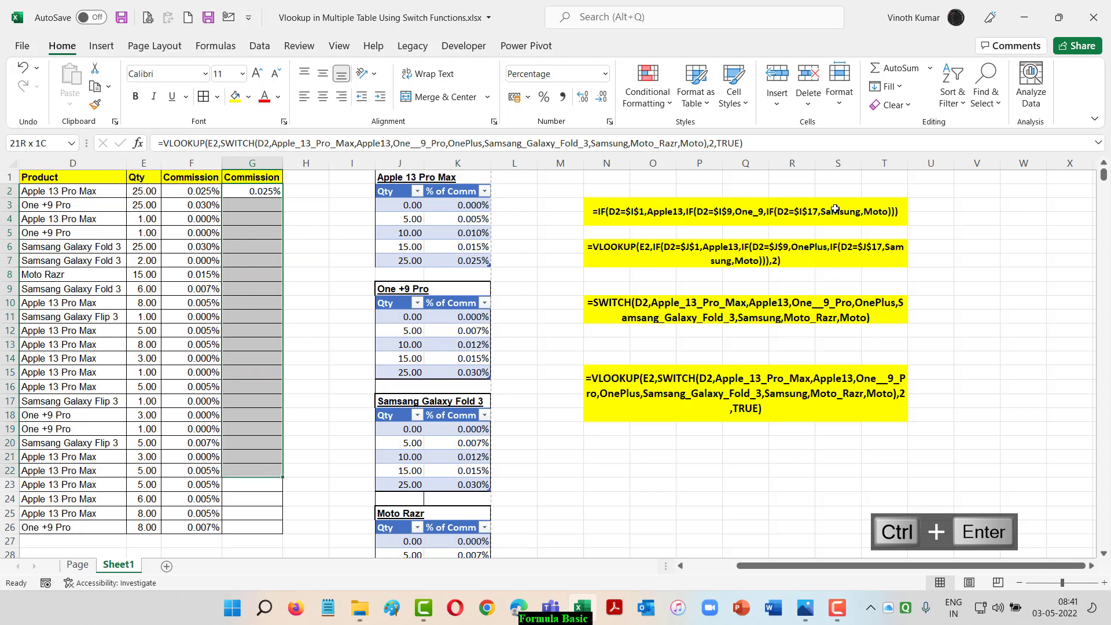
pyautogui.hotkey('shift', 'Down')
pyautogui.hotkey('shift', 'Down')
pyautogui.hotkey('ctrl', 'd')
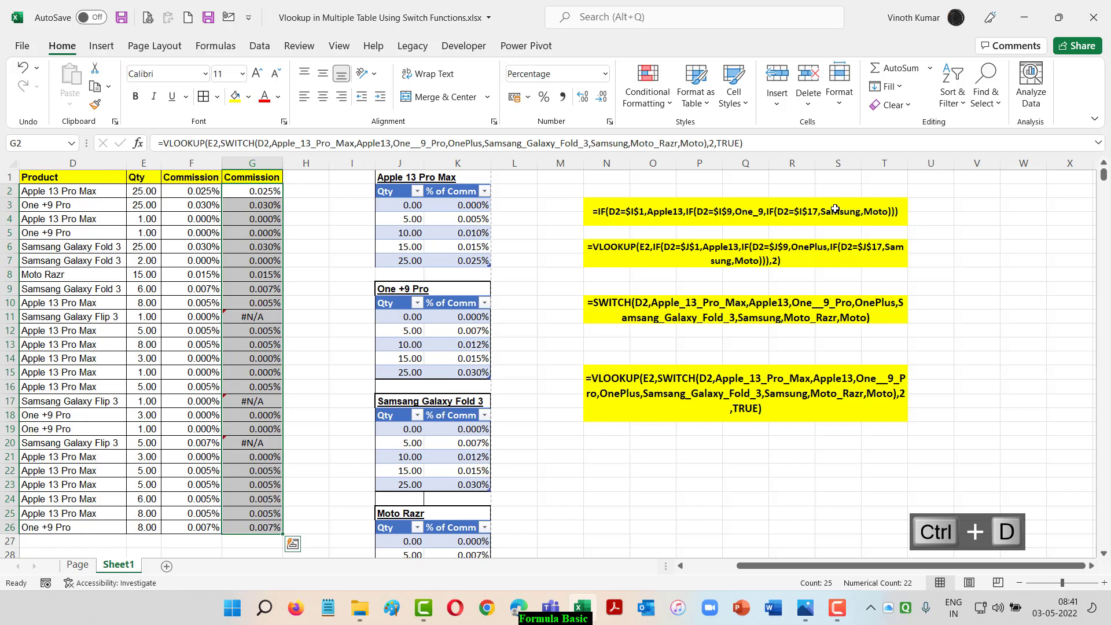
# Compare the two Commission columns row by row and check the product name in row 11
pyautogui.press('Left')
pyautogui.press('Left')
pyautogui.press('Left')
pyautogui.press('Left')
pyautogui.press('Right')
pyautogui.press('Right')
pyautogui.press('Right')
pyautogui.press('Right')
pyautogui.press('Right')
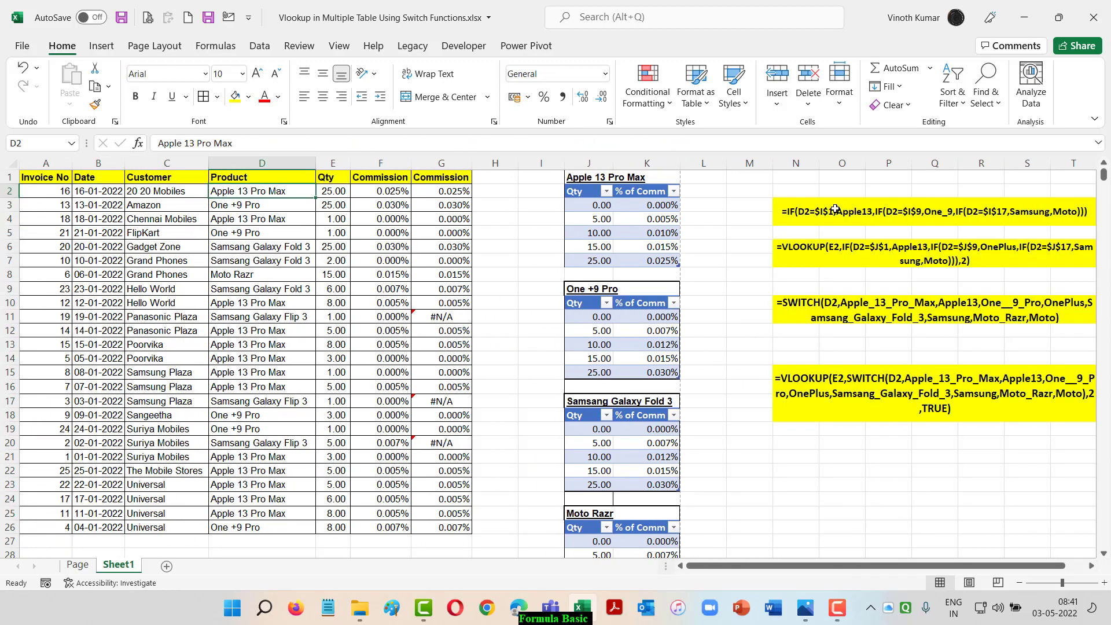
pyautogui.press('Down')
pyautogui.press('Down')
pyautogui.press('Down')
pyautogui.press('Down')
pyautogui.press('Down')
pyautogui.press('Down')
pyautogui.press('Down')
pyautogui.press('Down')
pyautogui.press('Down')
pyautogui.press('Down')
pyautogui.press('Down')
pyautogui.press('Down')
pyautogui.press('Down')
pyautogui.press('Up')
pyautogui.press('Up')
pyautogui.press('Up')
pyautogui.press('Up')
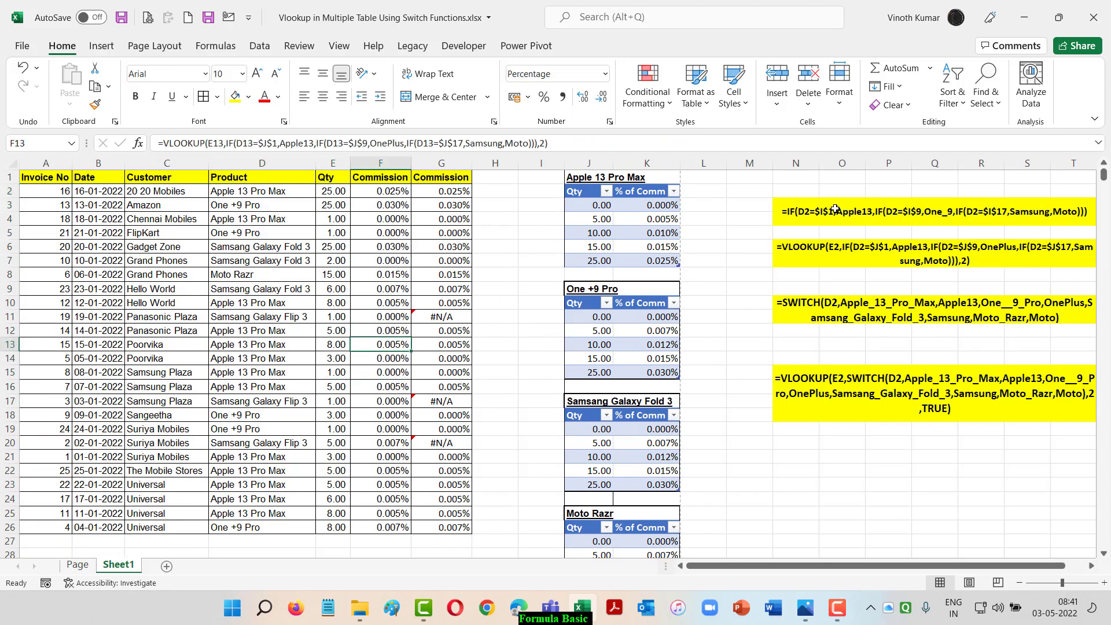
pyautogui.press('Right')
pyautogui.press('Left')
pyautogui.press('Left')
pyautogui.press('Left')
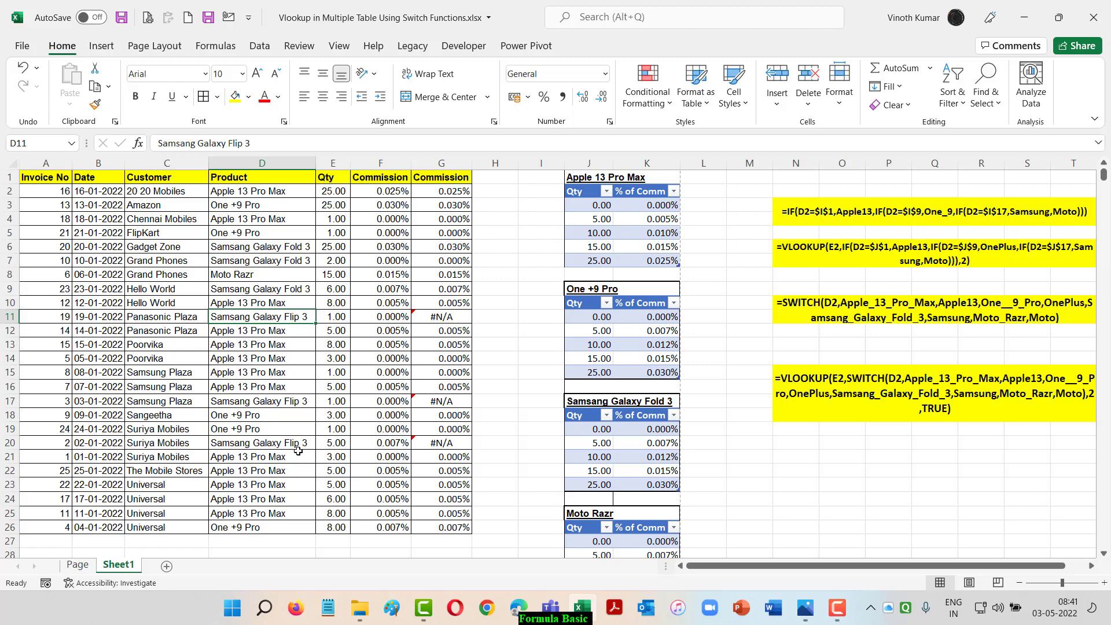
# Replace the Samsang Galaxy Flip 3 entries in D11, D17 and D20 together with a relative reference, entered as =D9 in D20
pyautogui.keyDown('ctrl'); pyautogui.click(291, 401); pyautogui.keyUp('ctrl')
pyautogui.keyDown('ctrl'); pyautogui.click(282, 444); pyautogui.keyUp('ctrl')
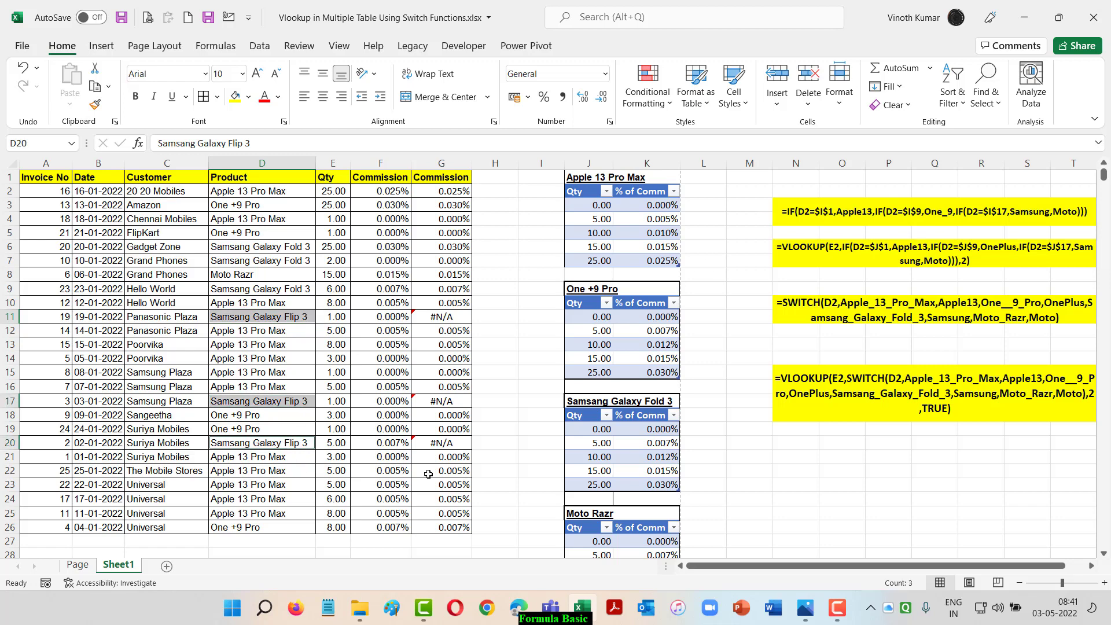
pyautogui.write('=')
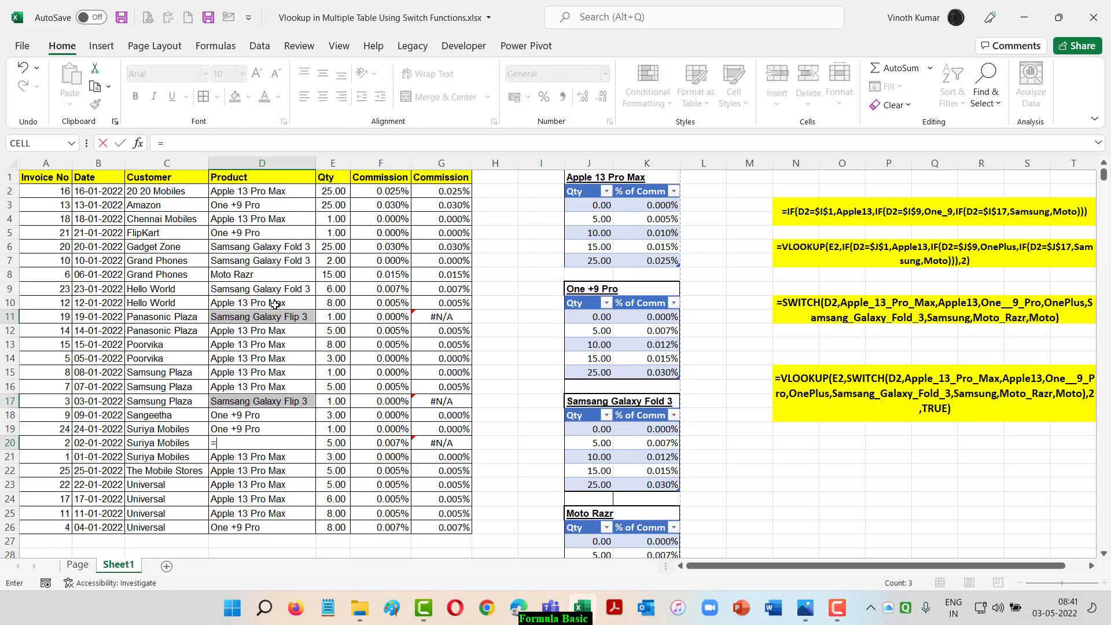
pyautogui.click(259, 286)
pyautogui.hotkey('ctrl', 'Return')
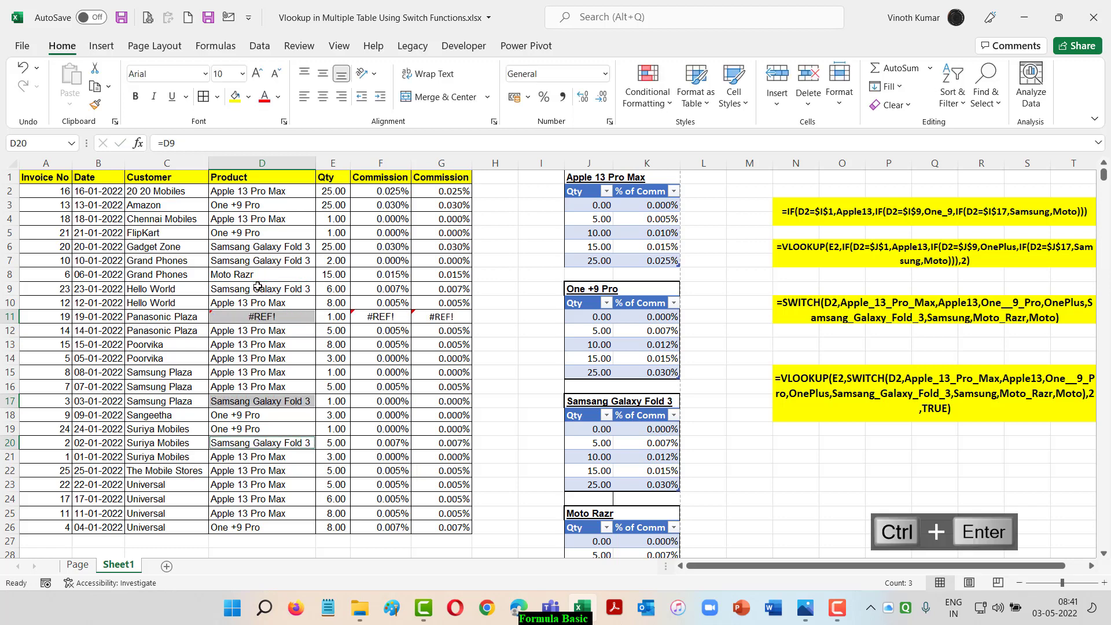
# Correct the product in D11 by entering the reference =D9
pyautogui.press('Up')
pyautogui.press('Up')
pyautogui.press('Up')
pyautogui.press('Up')
pyautogui.press('Up')
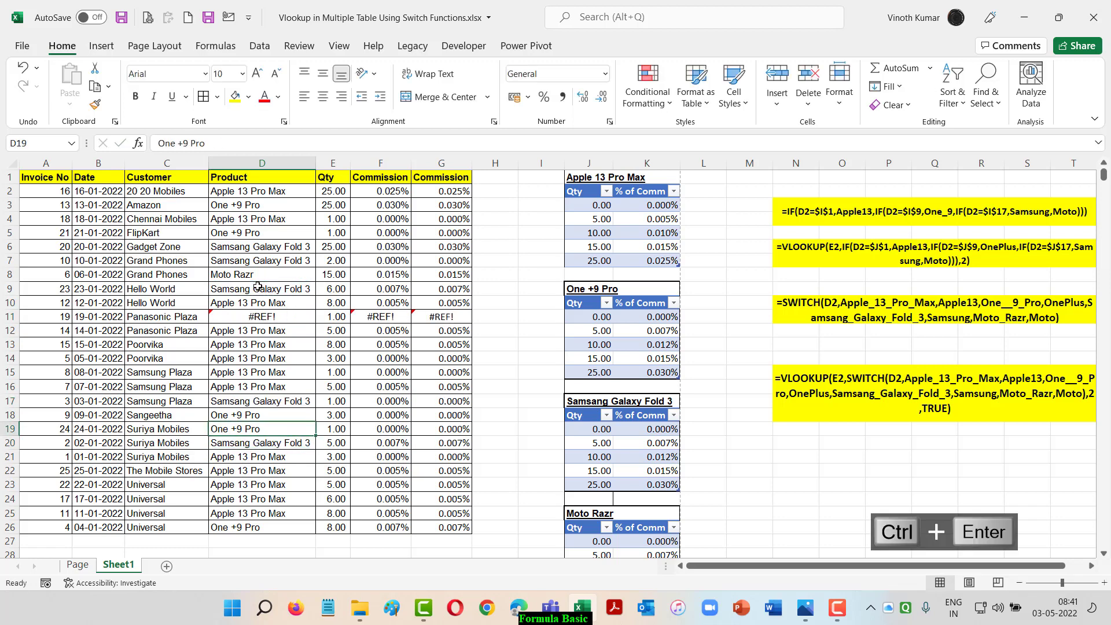
pyautogui.press('Up')
pyautogui.press('Up')
pyautogui.press('Up')
pyautogui.press('Up')
pyautogui.press('Up')
pyautogui.write('=')
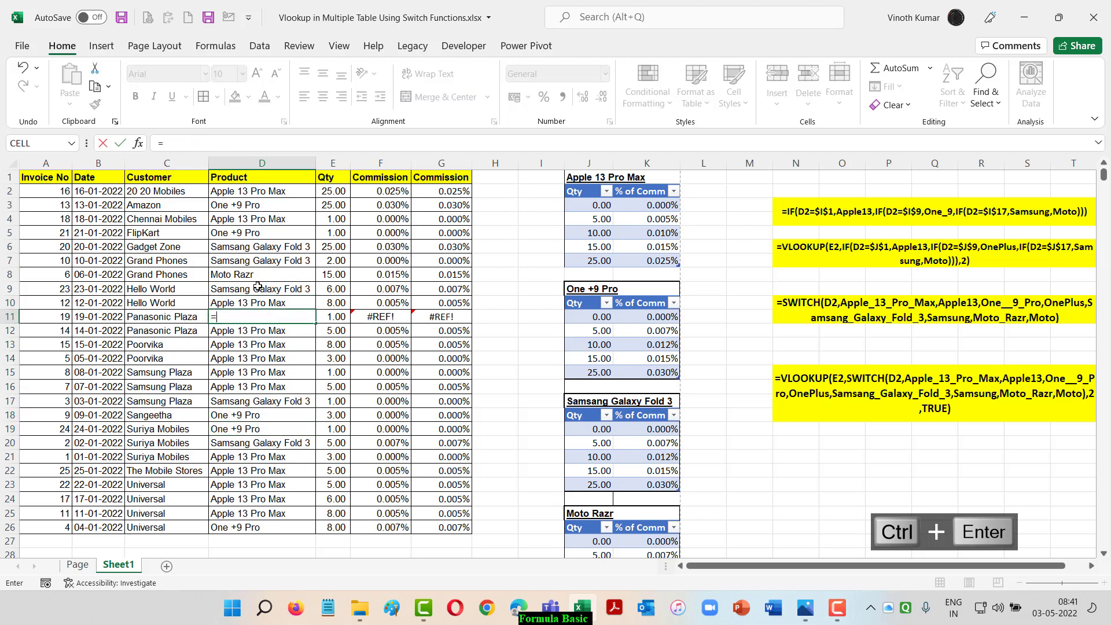
pyautogui.click(258, 286)
pyautogui.press('Tab')
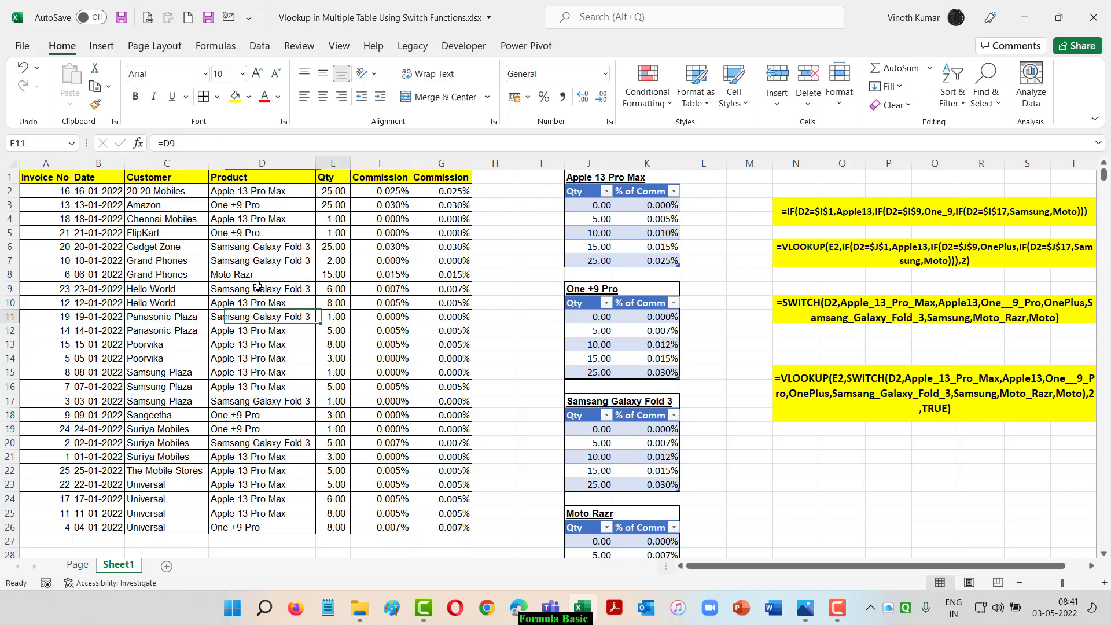
# Review the quantities and both Commission columns from row 2 to row 26 after the product corrections
pyautogui.press('Up')
pyautogui.press('Up')
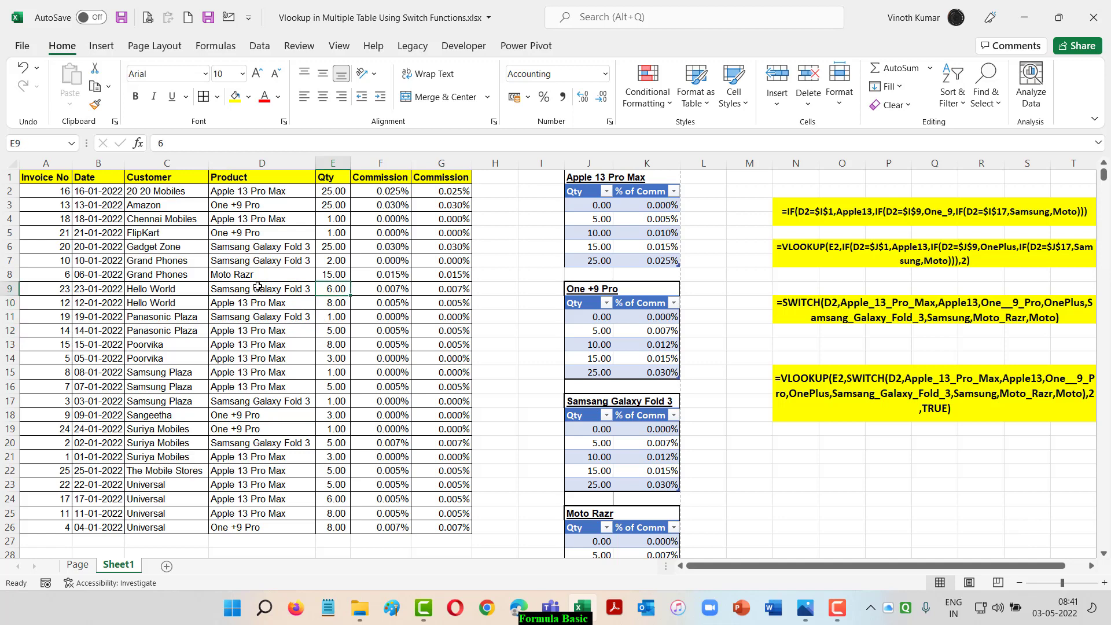
pyautogui.press('Down')
pyautogui.press('Down')
pyautogui.press('Down')
pyautogui.press('Down')
pyautogui.press('Down')
pyautogui.press('Down')
pyautogui.press('Down')
pyautogui.press('Down')
pyautogui.press('Down')
pyautogui.press('Down')
pyautogui.press('Down')
pyautogui.press('Down')
pyautogui.press('Down')
pyautogui.press('Down')
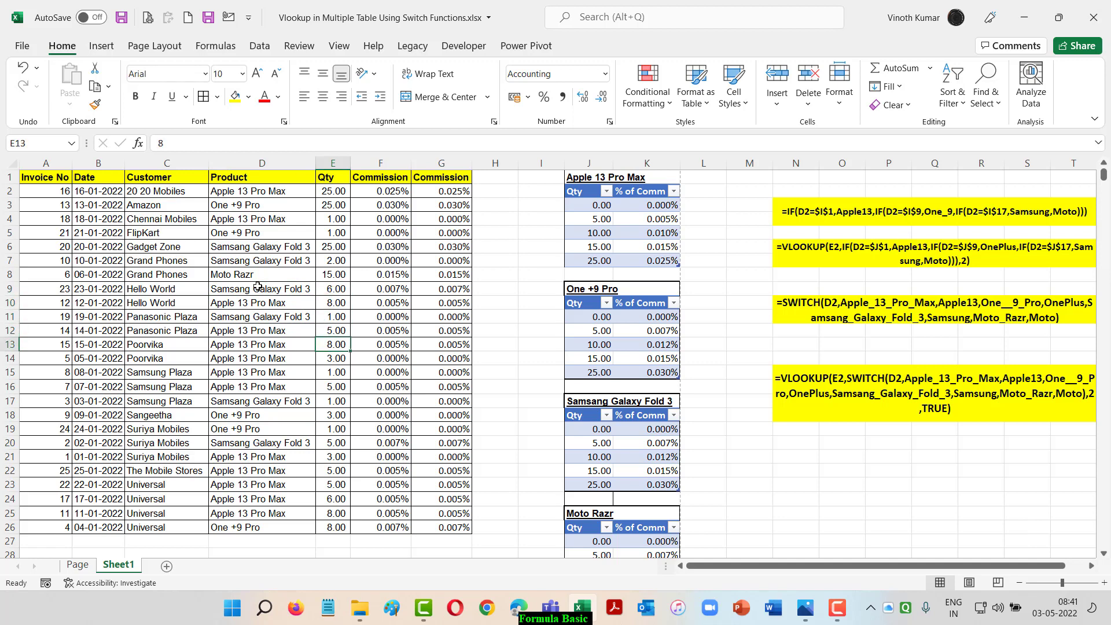
pyautogui.press('Down')
pyautogui.press('Down')
pyautogui.press('Down')
pyautogui.press('Down')
pyautogui.press('Up')
pyautogui.press('Up')
pyautogui.press('Up')
pyautogui.press('Up')
pyautogui.press('Up')
pyautogui.press('Up')
pyautogui.press('Up')
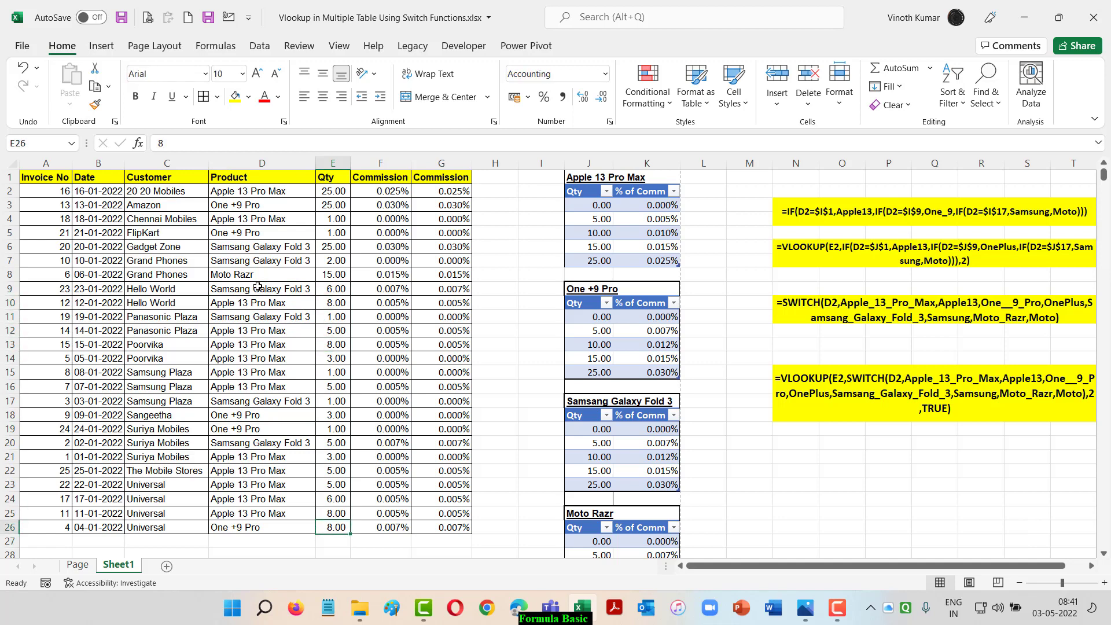
pyautogui.press('Up')
pyautogui.press('Up')
pyautogui.press('Up')
pyautogui.press('Up')
pyautogui.press('Up')
pyautogui.press('Up')
pyautogui.press('Up')
pyautogui.press('Up')
pyautogui.press('Up')
pyautogui.press('Up')
pyautogui.press('Up')
pyautogui.press('Up')
pyautogui.press('Up')
pyautogui.press('Up')
pyautogui.press('Up')
pyautogui.press('Up')
pyautogui.press('Up')
pyautogui.press('Up')
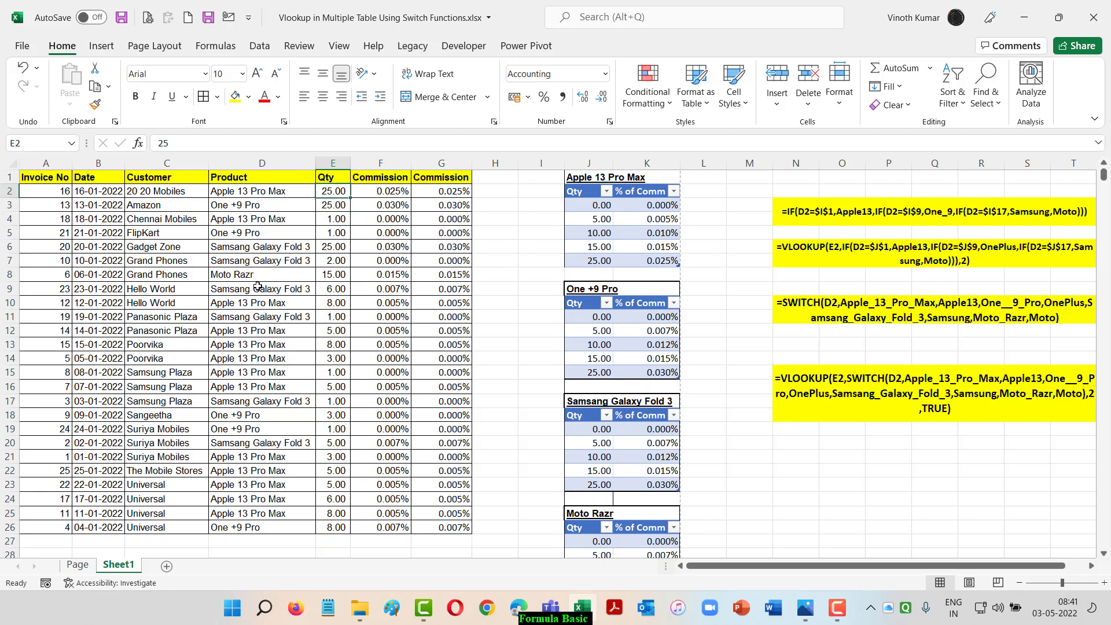
# Copy the cell formatting of F2 onto the commission results in G2:G26
pyautogui.press('Right')
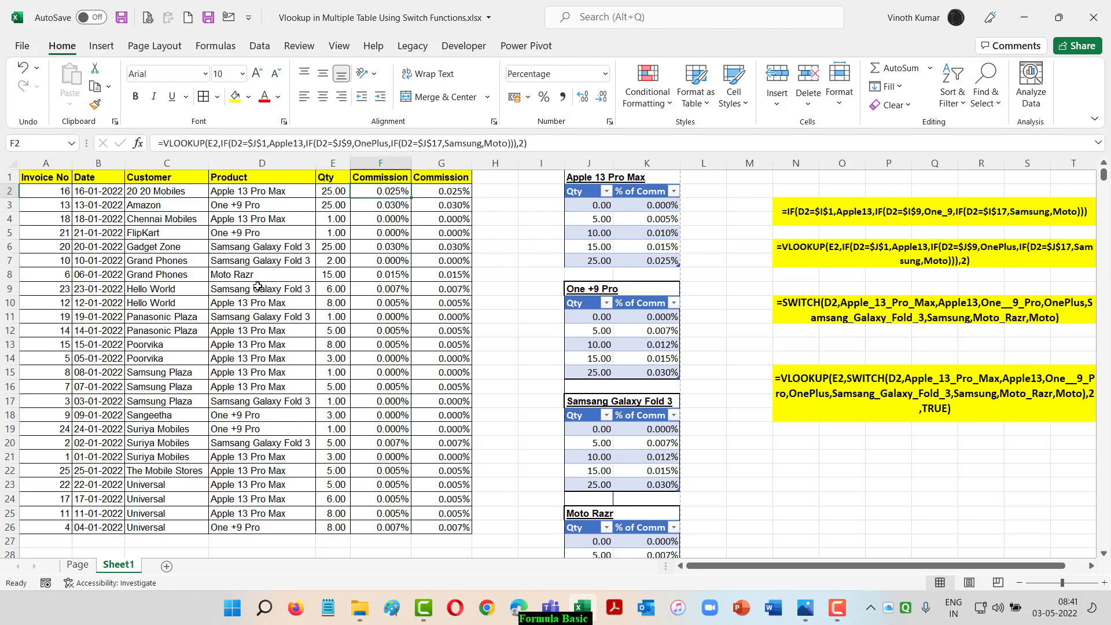
pyautogui.click(93, 108)
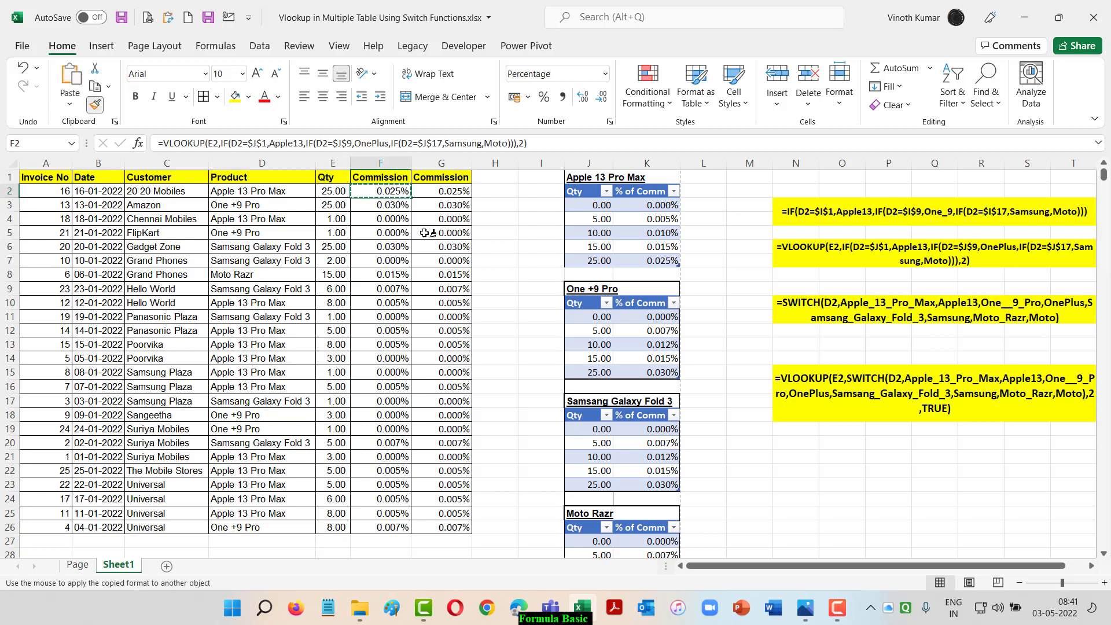
pyautogui.moveTo(434, 194)
pyautogui.mouseDown()
pyautogui.moveTo(451, 534)
pyautogui.moveTo(458, 528)
pyautogui.mouseUp()
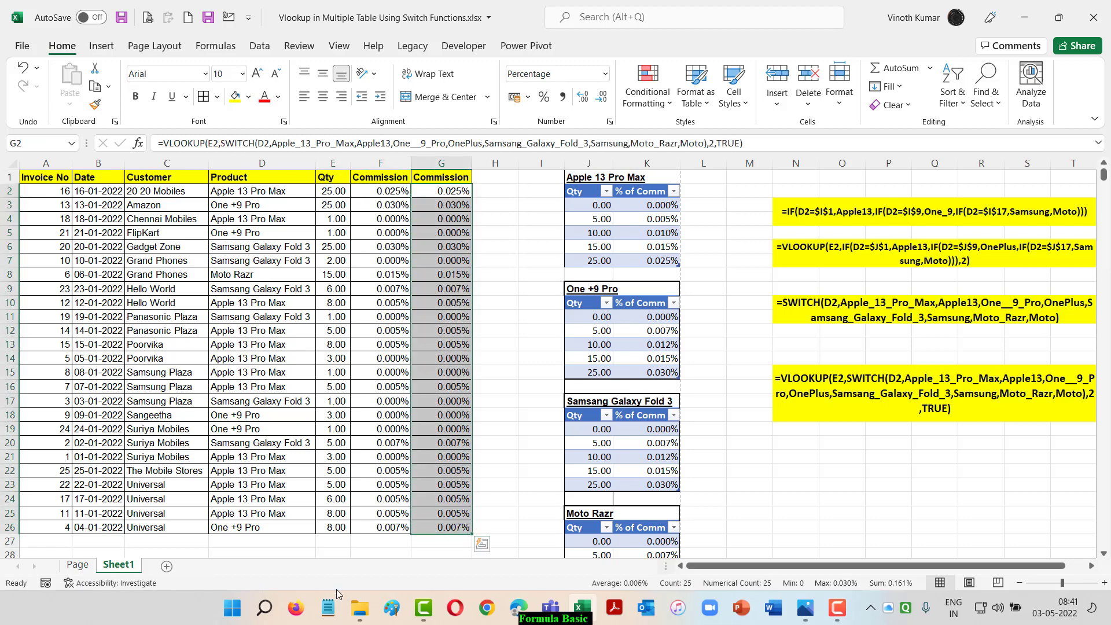
# View the tables alongside the formula texts and return to the Page sheet
pyautogui.moveTo(894, 569); pyautogui.dragTo(915, 569)
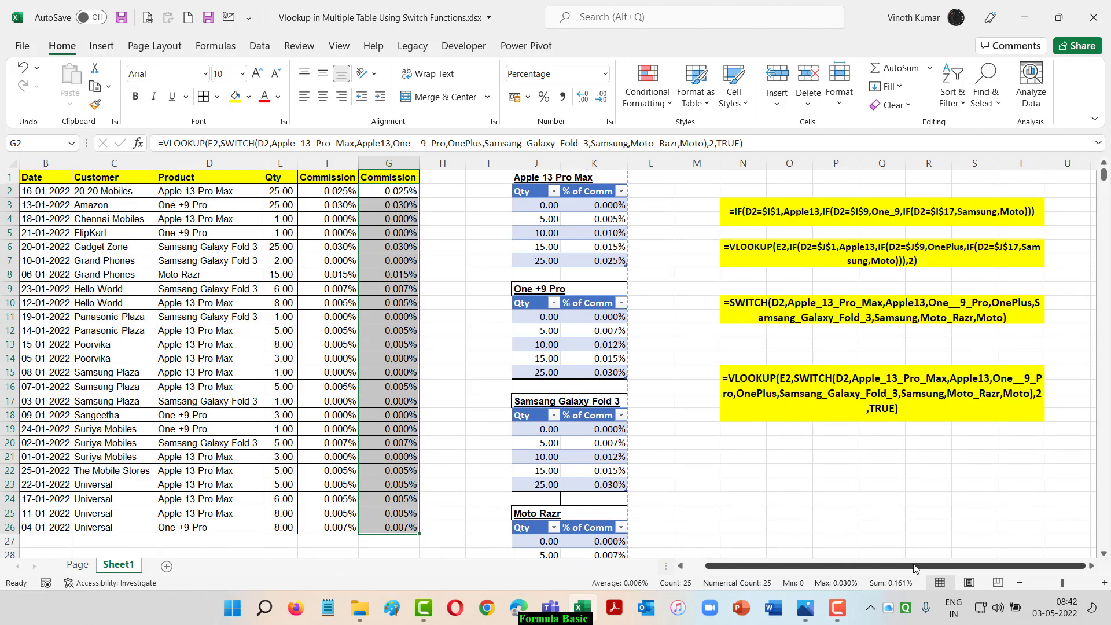
pyautogui.hotkey('ctrl', 'pageup')
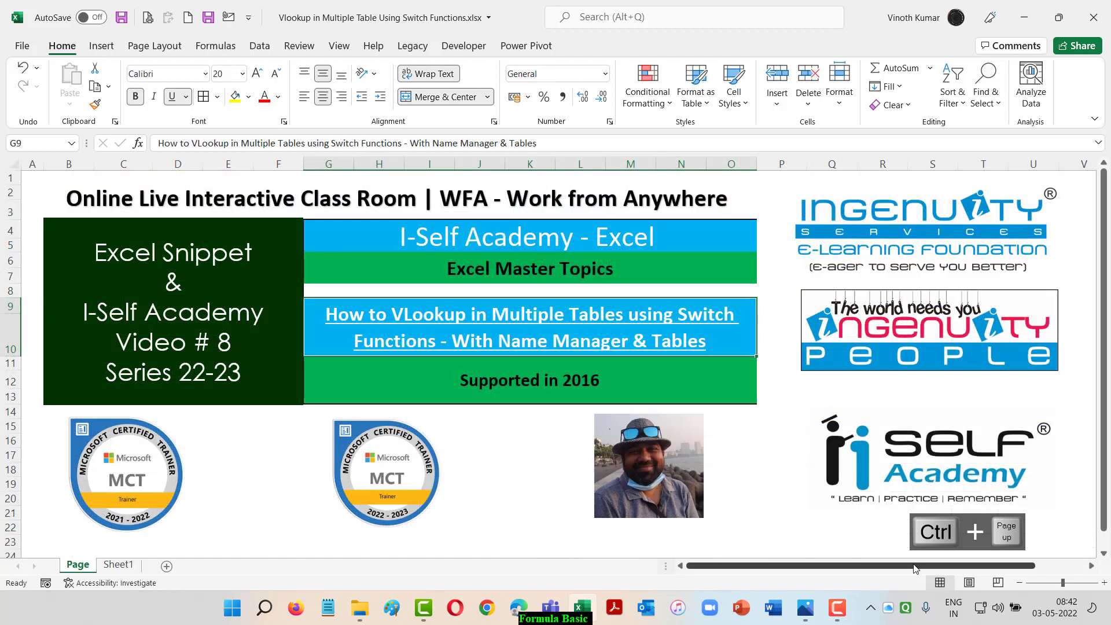